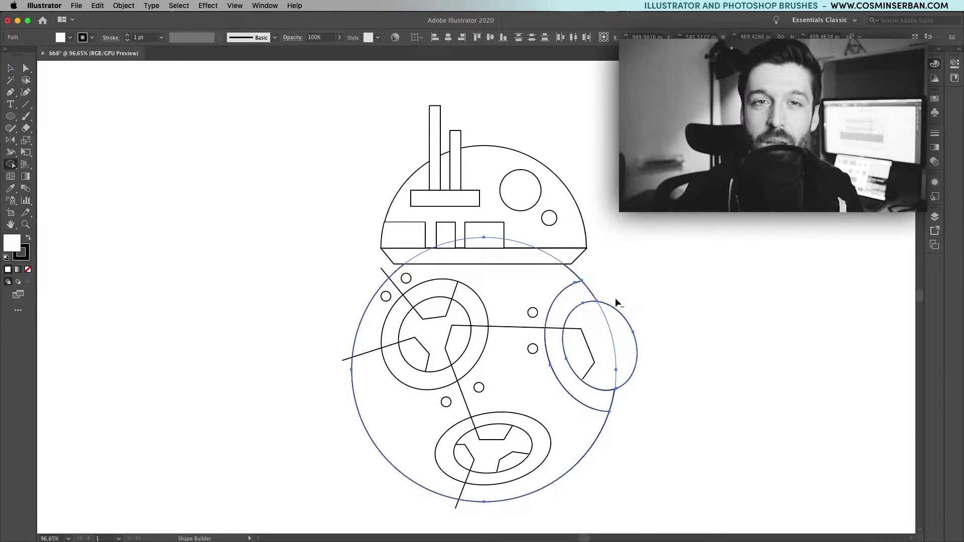
- Remove the part of the right inner ellipse that extends beyond the body circle with the Shape Builder
{"action": "left_click", "coordinate": [623, 323], "text": "alt"}
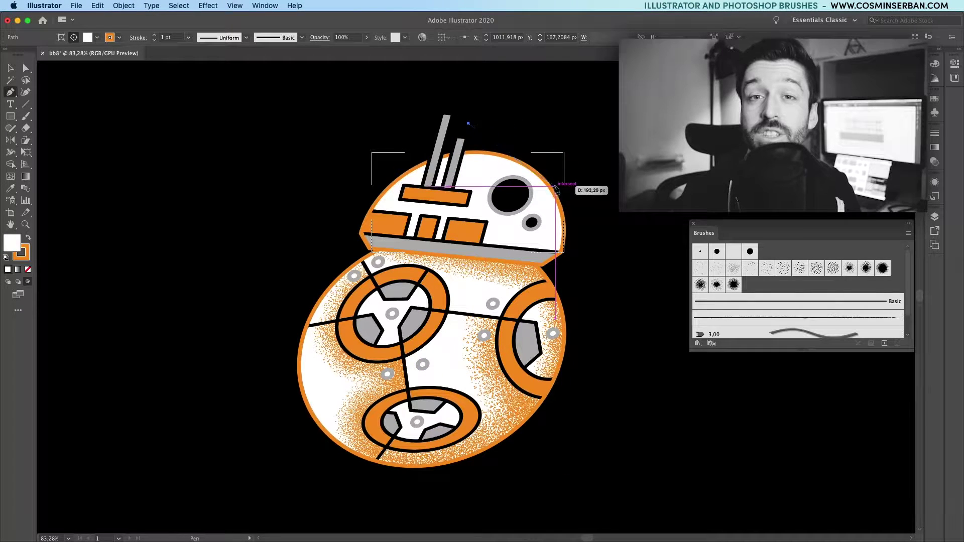
- Draw a curved shading path along the right edge of the droid's head and apply a stippled grain brush to it
{"action": "left_click_drag", "start_coordinate": [555, 187], "coordinate": [576, 226]}
{"action": "left_click", "coordinate": [552, 276]}
{"action": "key", "text": "v"}
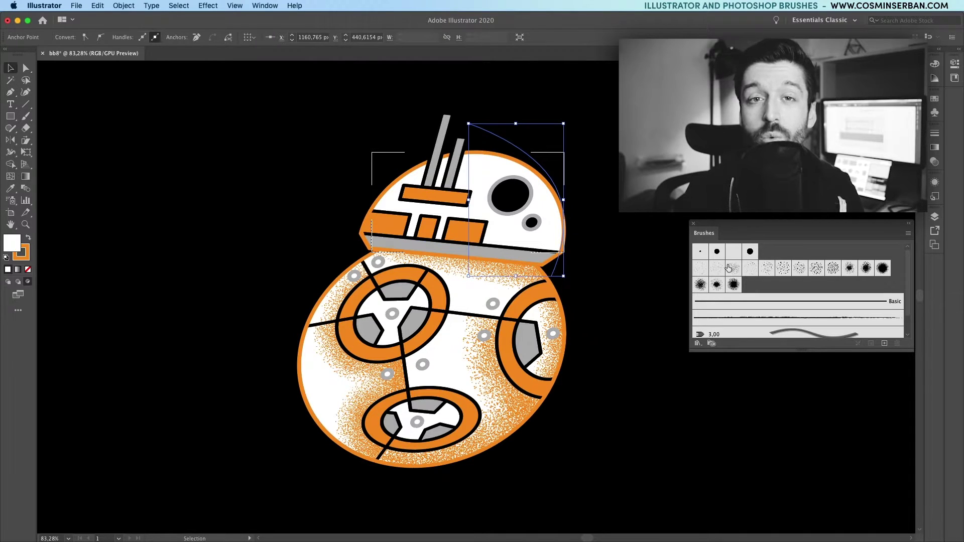
{"action": "left_click", "coordinate": [734, 269]}
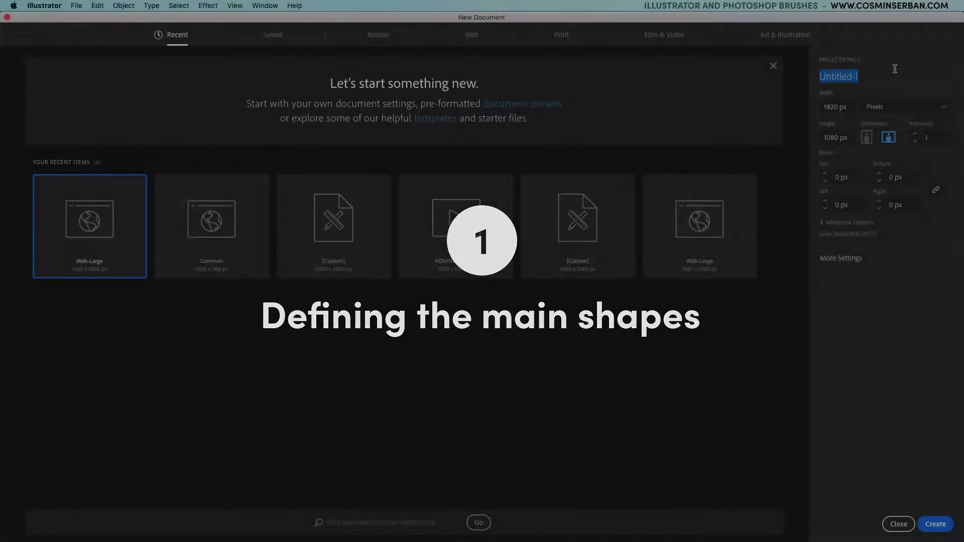
- Create the new document with the name bb8 and turn off Snap to Pixel
{"action": "type", "text": "bb8"}
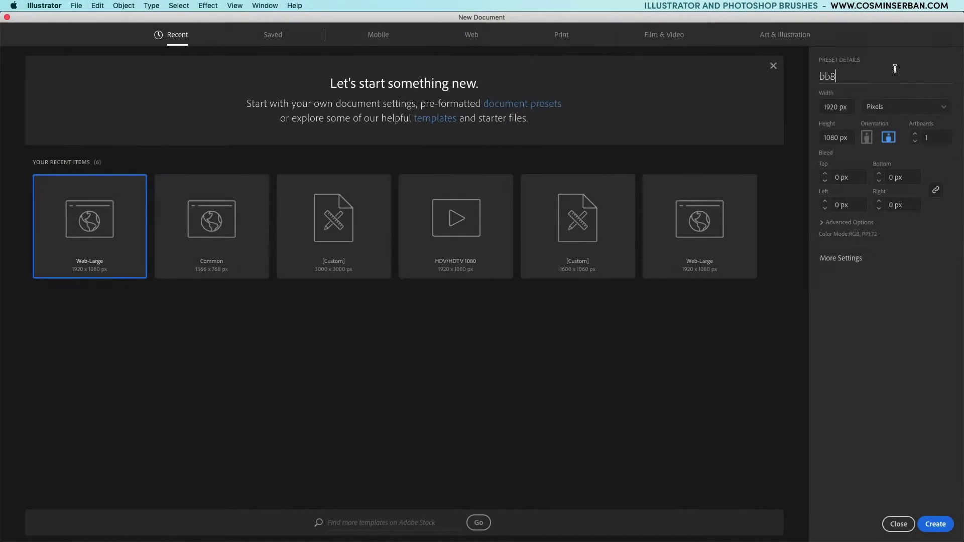
{"action": "left_click", "coordinate": [938, 523]}
{"action": "left_click", "coordinate": [234, 5]}
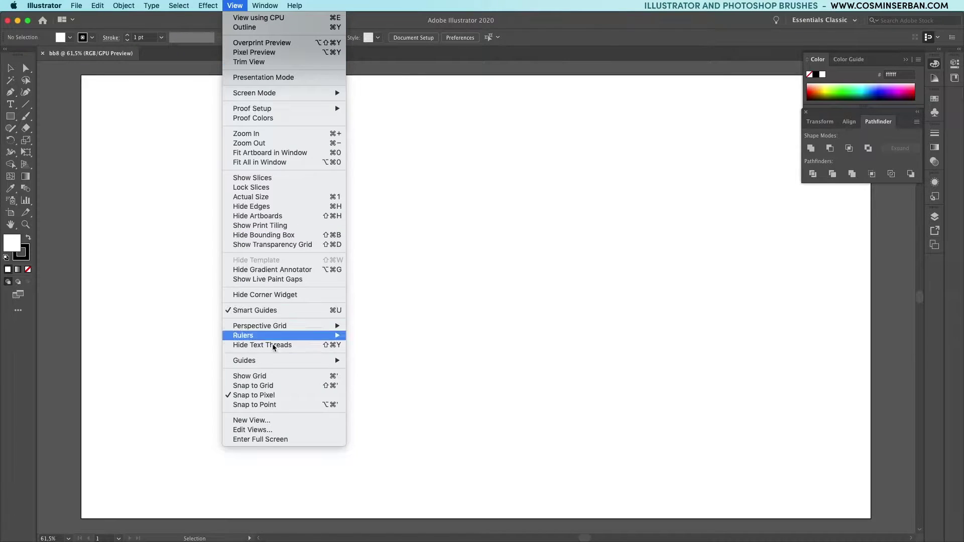
{"action": "left_click", "coordinate": [277, 396]}
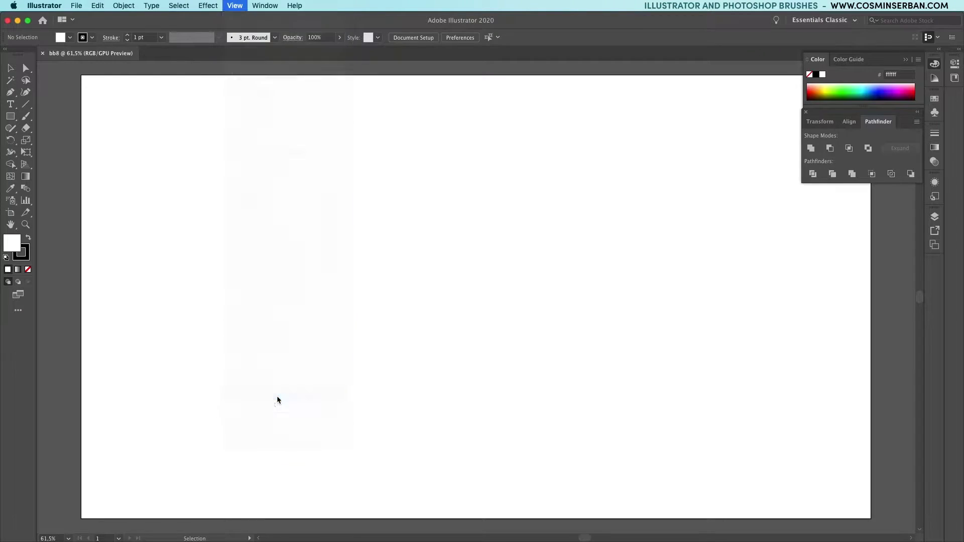
- Draw a circle about 409 px in diameter, horizontally centred on the artboard, for the droid's body
{"action": "left_click", "coordinate": [9, 119]}
{"action": "left_click", "coordinate": [59, 141]}
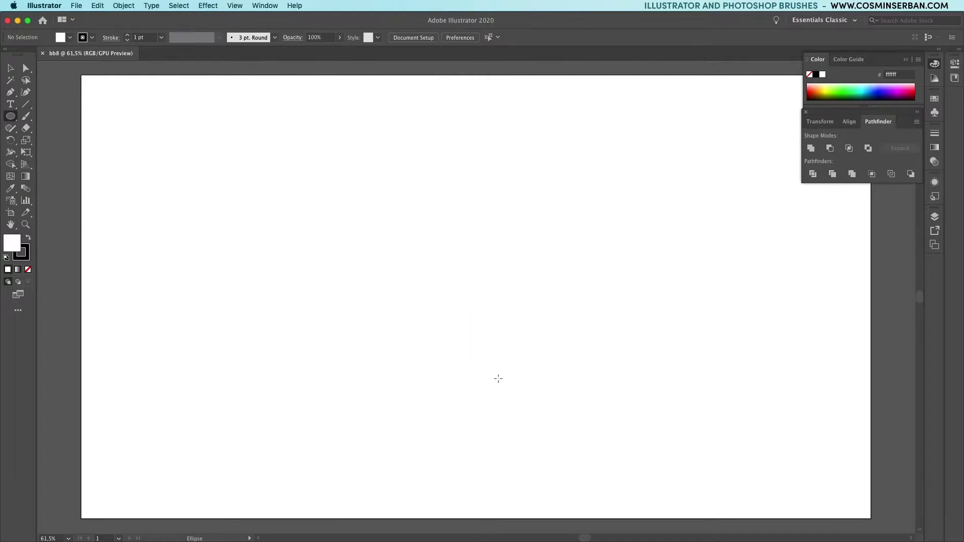
{"action": "left_click_drag", "start_coordinate": [479, 323], "coordinate": [561, 392]}
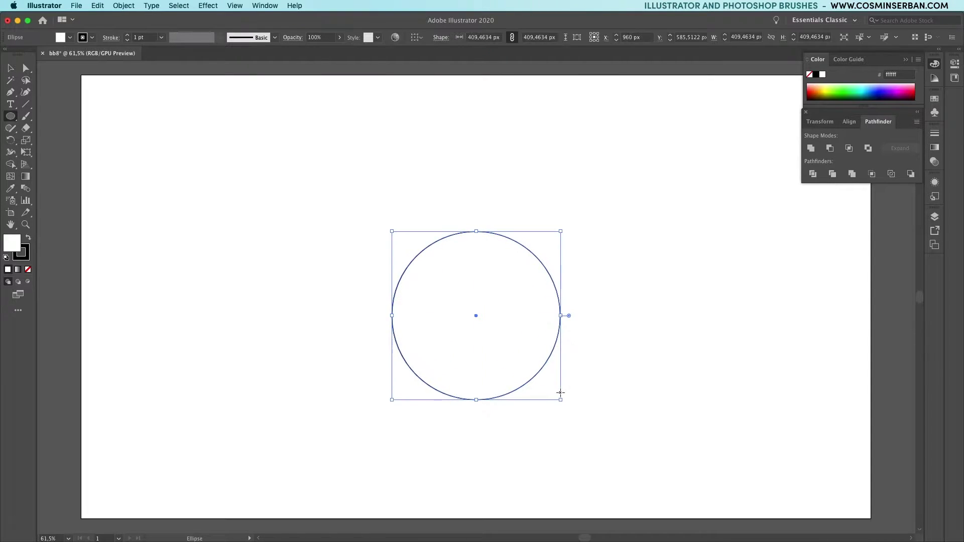
- Duplicate the body circle straight up and scale the copy to about 250 px for the head
{"action": "key", "text": "v"}
{"action": "left_click_drag", "start_coordinate": [547, 281], "coordinate": [550, 204]}
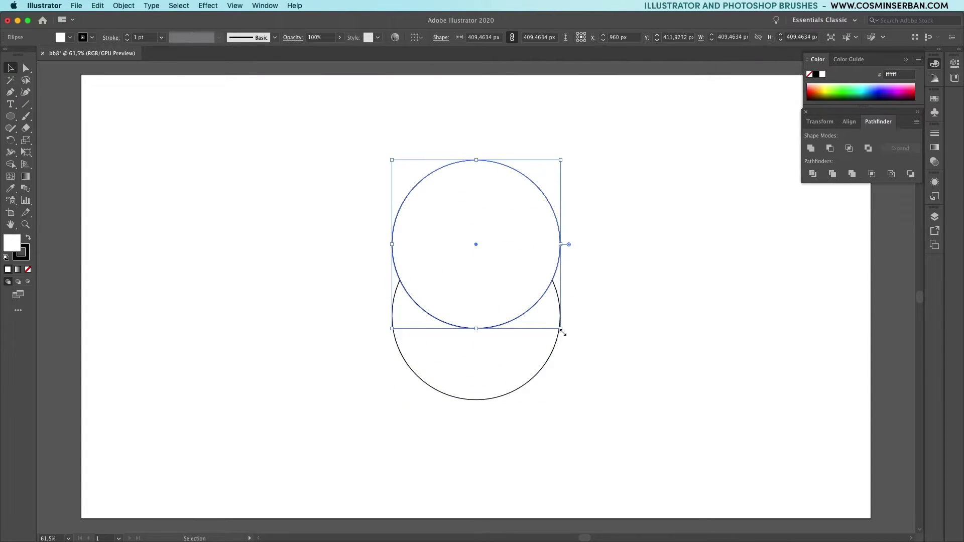
{"action": "left_click_drag", "start_coordinate": [562, 330], "coordinate": [528, 296]}
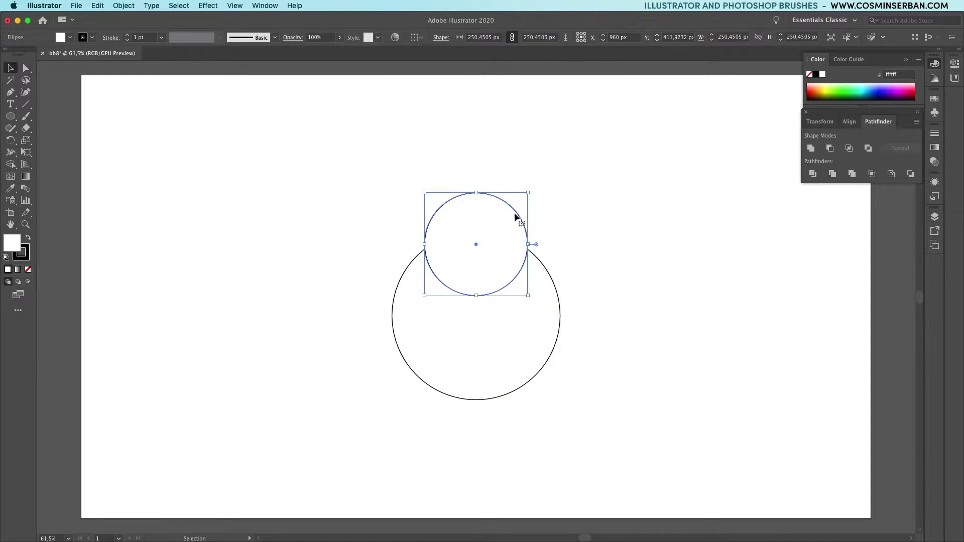
{"action": "left_click_drag", "start_coordinate": [515, 212], "coordinate": [514, 199]}
- Turn the head circle into a flat-based half circle by deleting its bottom anchor and removing the lower curve handles
{"action": "key", "text": "p"}
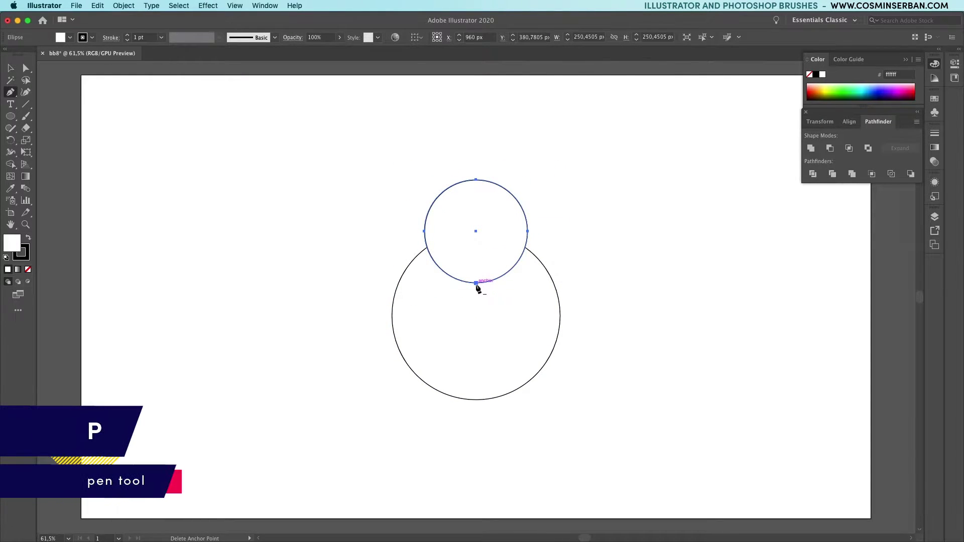
{"action": "left_click", "coordinate": [476, 283]}
{"action": "key", "text": "a"}
{"action": "left_click", "coordinate": [528, 232]}
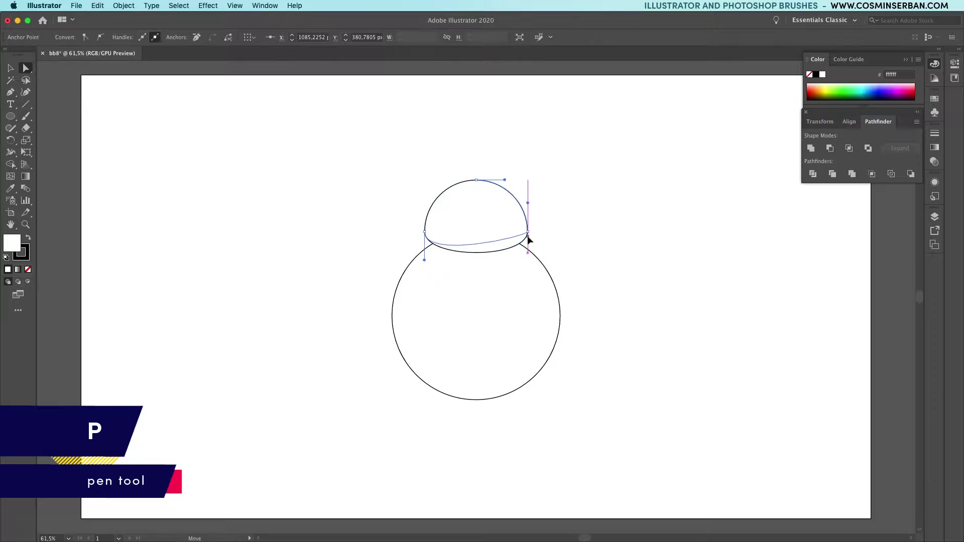
{"action": "left_click_drag", "start_coordinate": [528, 236], "coordinate": [528, 232]}
{"action": "left_click_drag", "start_coordinate": [424, 260], "coordinate": [425, 229]}
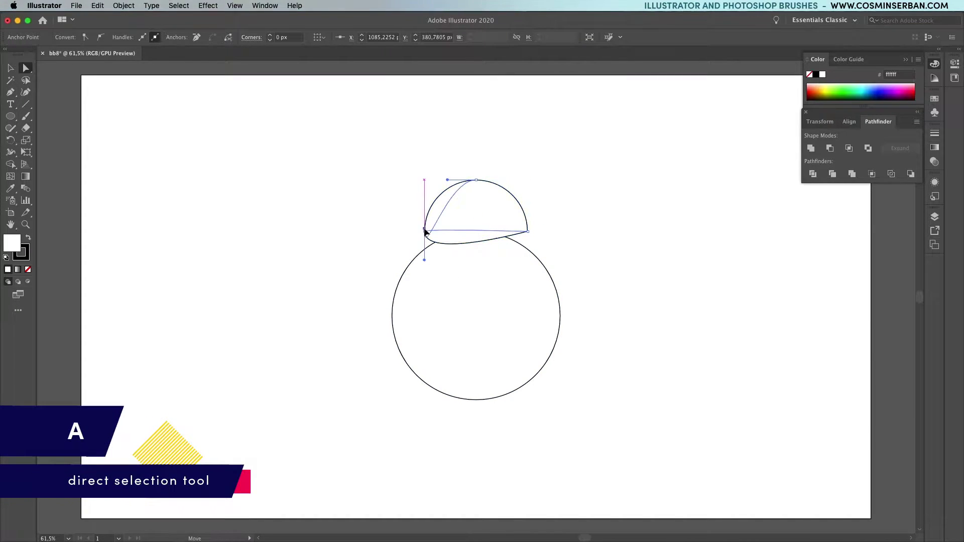
{"action": "left_click", "coordinate": [424, 231], "text": "alt"}
{"action": "left_click", "coordinate": [424, 231], "text": "alt"}
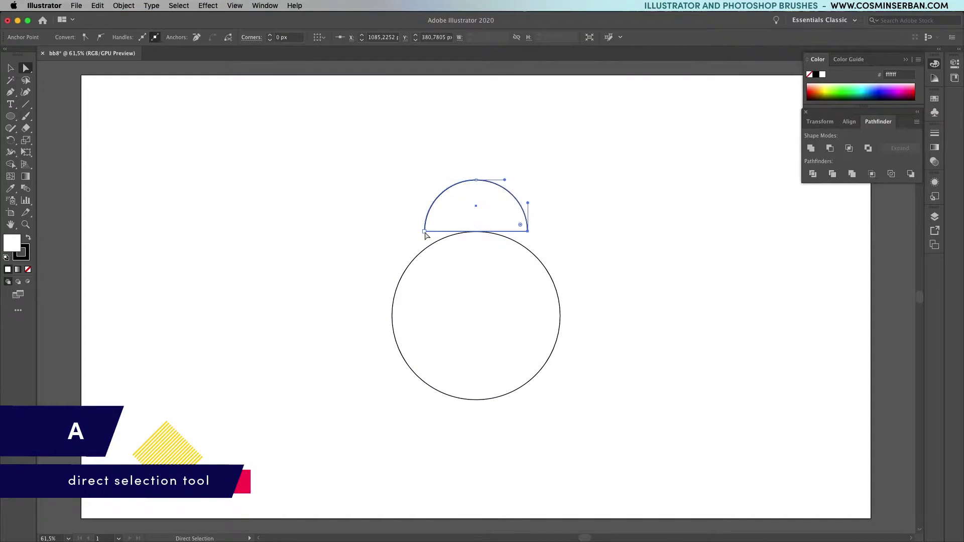
{"action": "left_click", "coordinate": [366, 237]}
- Enlarge the half-circle head proportionally to about 318 px wide
{"action": "key", "text": "v"}
{"action": "left_click", "coordinate": [527, 228]}
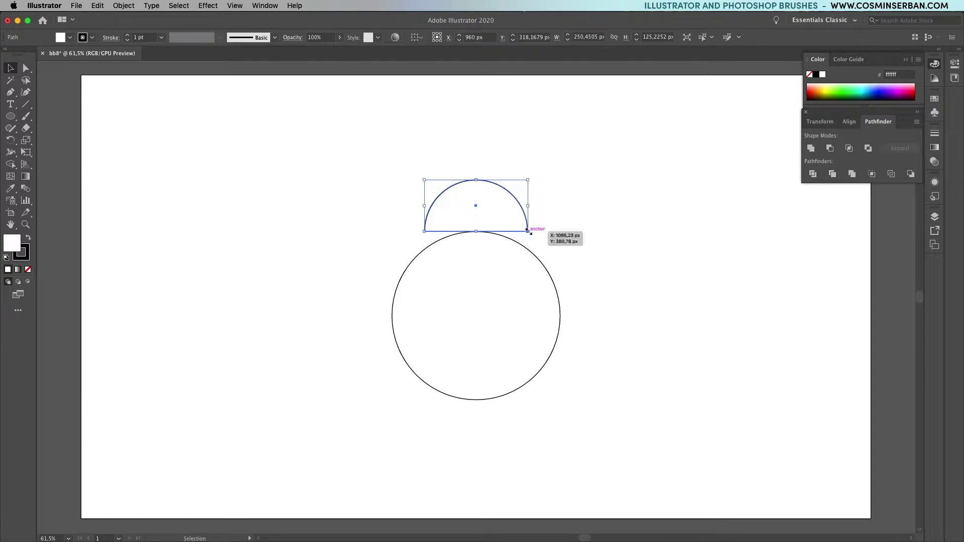
{"action": "left_click_drag", "start_coordinate": [528, 231], "coordinate": [541, 238]}
{"action": "left_click", "coordinate": [604, 249]}
- Draw a circle about 157 px wide on the body's upper left and reshape it into a tilted ellipse about 157 × 181 px
{"action": "key", "text": "l"}
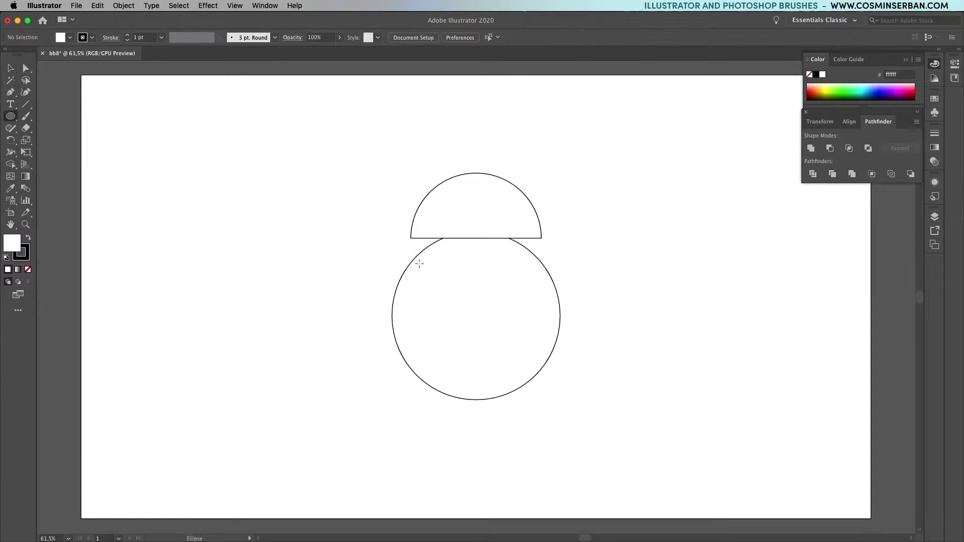
{"action": "left_click_drag", "start_coordinate": [420, 261], "coordinate": [484, 325]}
{"action": "key", "text": "v"}
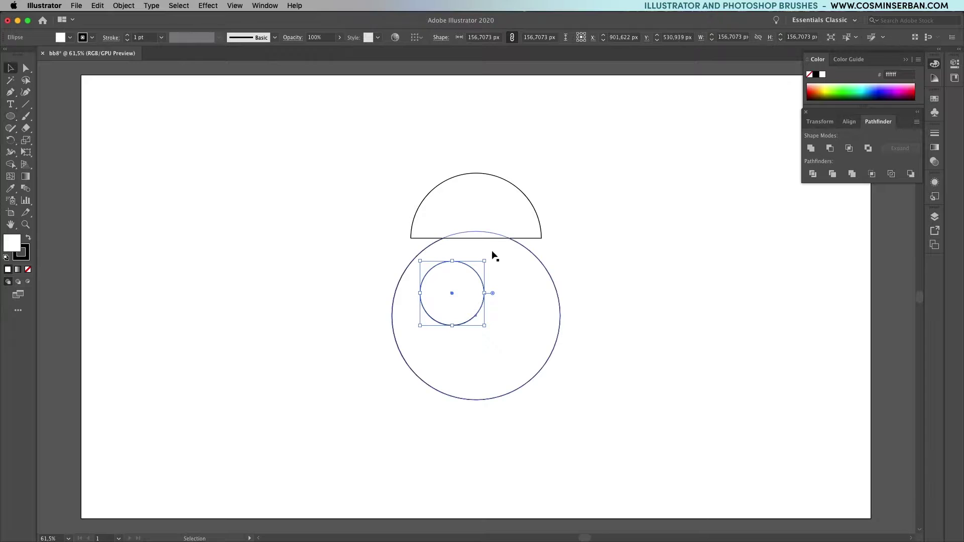
{"action": "left_click_drag", "start_coordinate": [490, 260], "coordinate": [481, 297]}
- Paste a copy of the tilted ellipse in front and scale it down into a concentric inner ellipse
{"action": "key", "text": "super+c"}
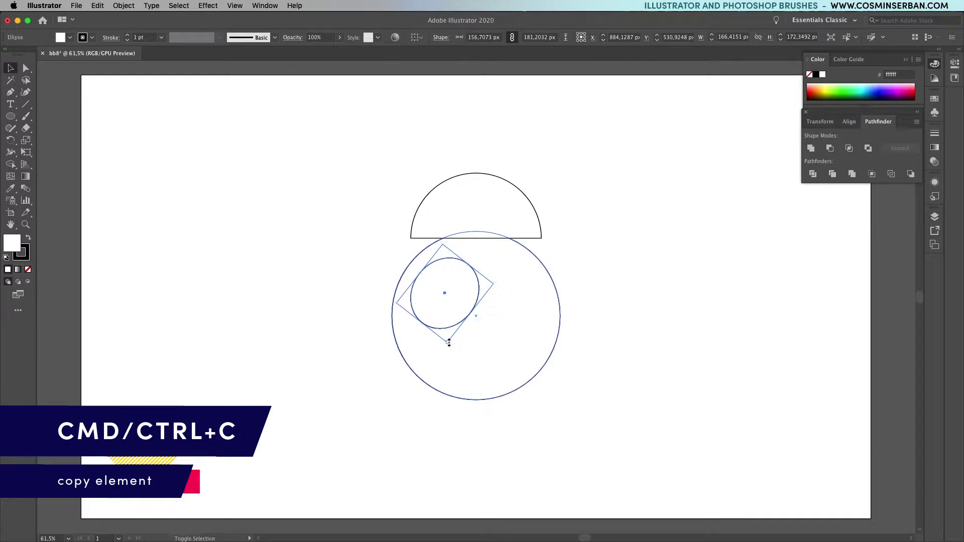
{"action": "key", "text": "super+f"}
{"action": "left_click_drag", "start_coordinate": [449, 343], "coordinate": [525, 372]}
- Duplicate both concentric ellipses to the bottom of the body, rotated and flattened to follow its curve
{"action": "left_click", "coordinate": [473, 308], "text": "shift"}
{"action": "left_click_drag", "start_coordinate": [487, 298], "coordinate": [492, 338]}
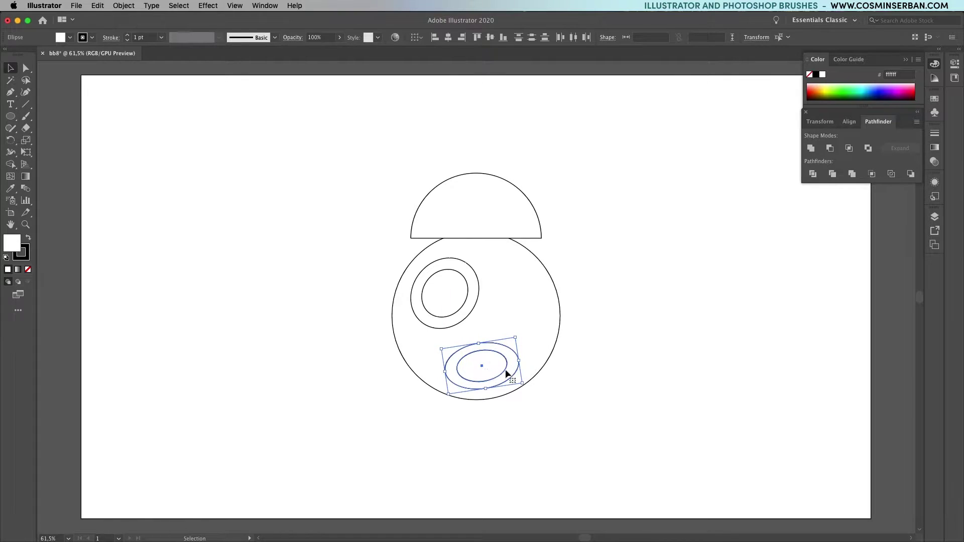
{"action": "left_click", "coordinate": [562, 403]}
- Duplicate the concentric ellipse pair to the body's right edge, tilted outward and slightly enlarged
{"action": "left_click_drag", "start_coordinate": [471, 283], "coordinate": [576, 229]}
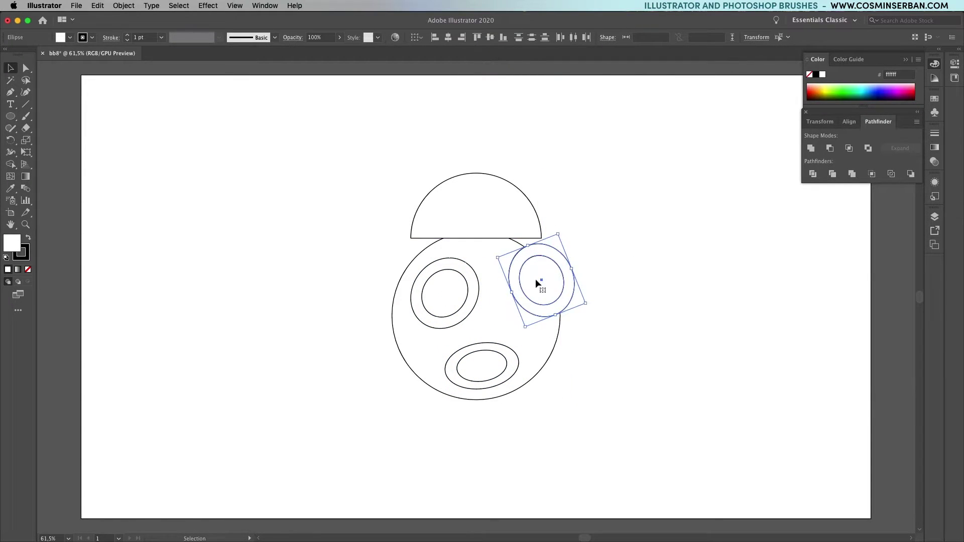
{"action": "mouse_move", "coordinate": [536, 283]}
{"action": "left_mouse_down"}
{"action": "mouse_move", "coordinate": [560, 287]}
{"action": "mouse_move", "coordinate": [550, 282]}
{"action": "left_mouse_up"}
{"action": "left_click_drag", "start_coordinate": [566, 243], "coordinate": [565, 239]}
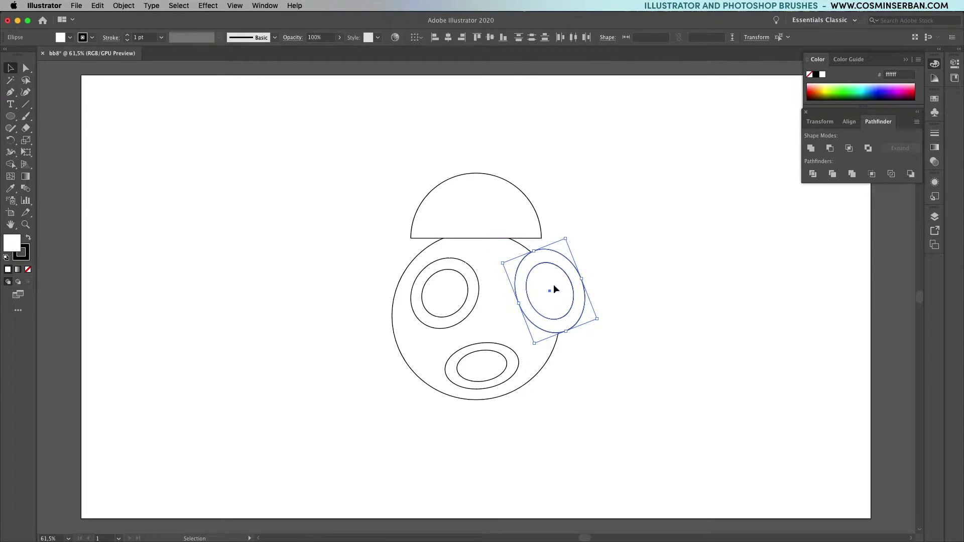
- Draw a circular eye on the right half of the dome with a smaller circle below and to its right
{"action": "key", "text": "l"}
{"action": "mouse_move", "coordinate": [496, 191]}
{"action": "left_mouse_down"}
{"action": "mouse_move", "coordinate": [522, 217]}
{"action": "mouse_move", "coordinate": [504, 202]}
{"action": "left_mouse_up"}
{"action": "key", "text": "v"}
{"action": "left_click_drag", "start_coordinate": [504, 202], "coordinate": [533, 249]}
{"action": "left_click", "coordinate": [595, 217]}
- Draw a closed trapezoid collar along the dome's flat base, tapering inward toward the body, with the Pen tool
{"action": "key", "text": "p"}
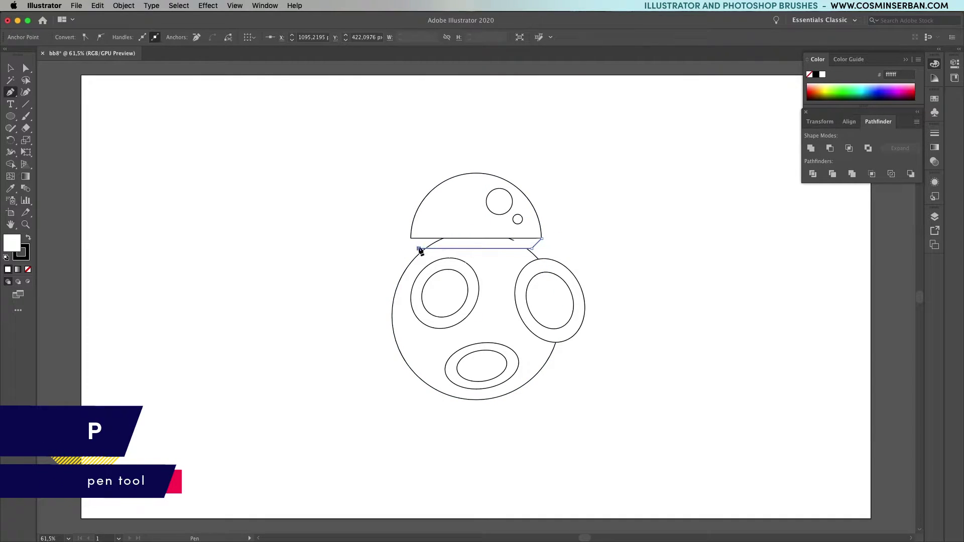
{"action": "left_click", "coordinate": [419, 248]}
{"action": "left_click", "coordinate": [410, 238]}
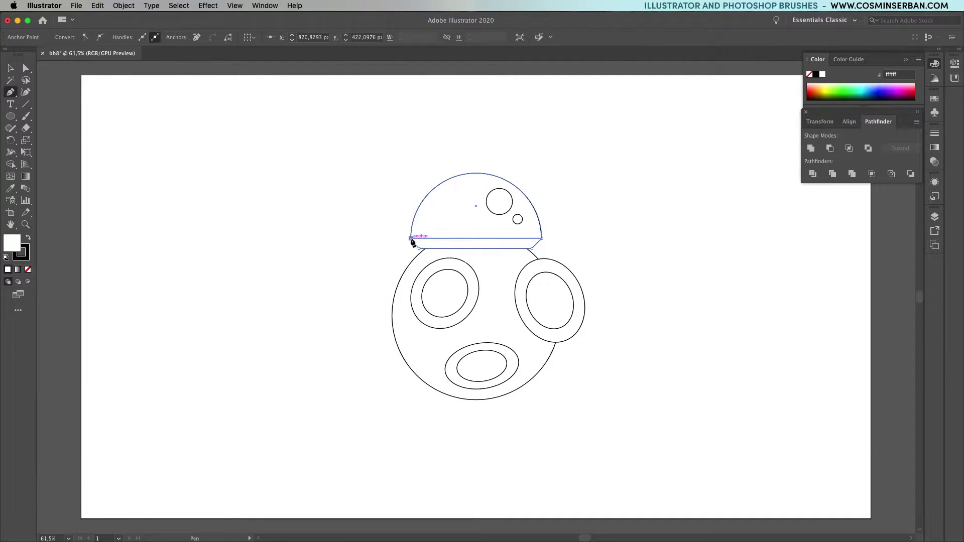
{"action": "left_click", "coordinate": [541, 239]}
{"action": "key", "text": "v"}
{"action": "left_click", "coordinate": [564, 234]}
- Draw the head's rectangles: three panels along the dome's base, a horizontal bar above them and two upright antennas
{"action": "key", "text": "m"}
{"action": "left_click_drag", "start_coordinate": [438, 239], "coordinate": [390, 218]}
{"action": "key", "text": "v"}
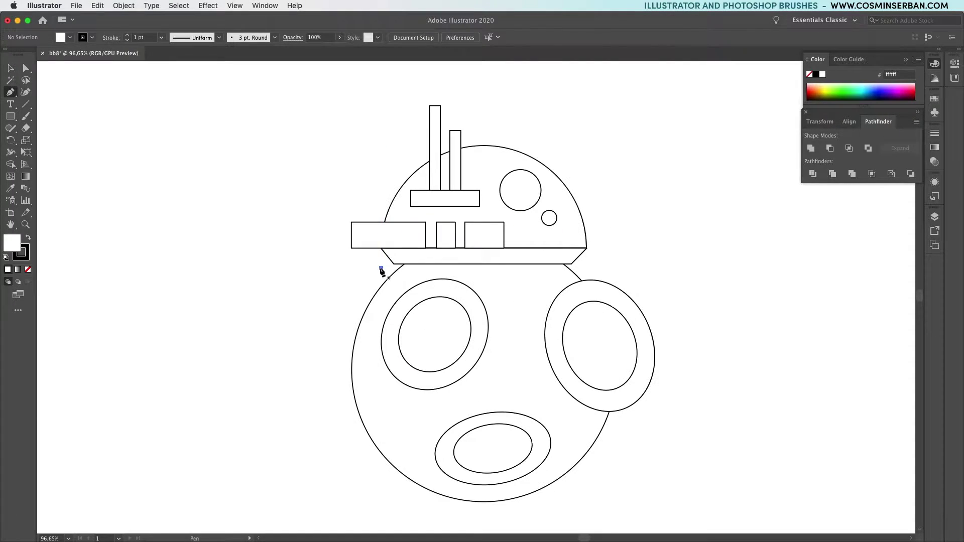
- Draw two angular panel lines running from outside the body's left edge into the upper-left ellipses with the Pen tool
{"action": "left_click", "coordinate": [381, 268]}
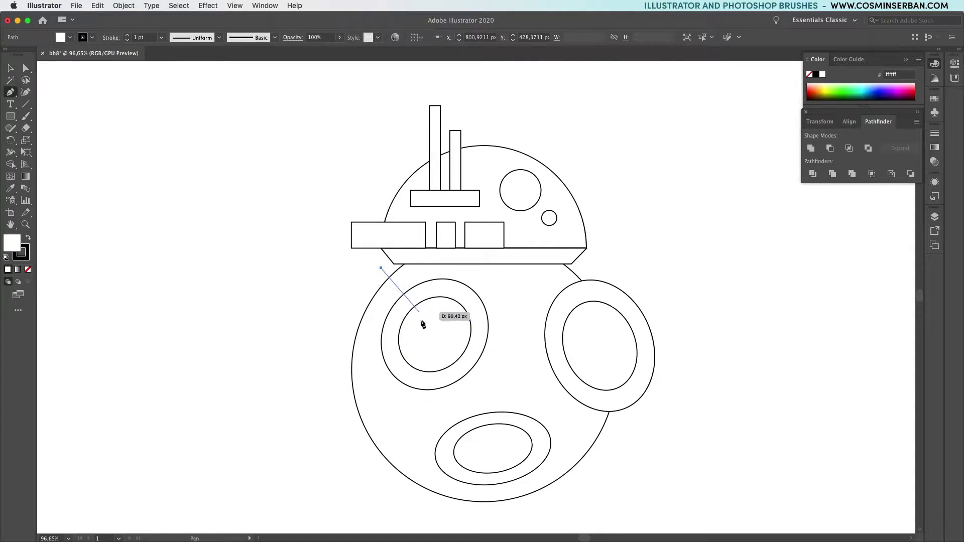
{"action": "left_click", "coordinate": [424, 320]}
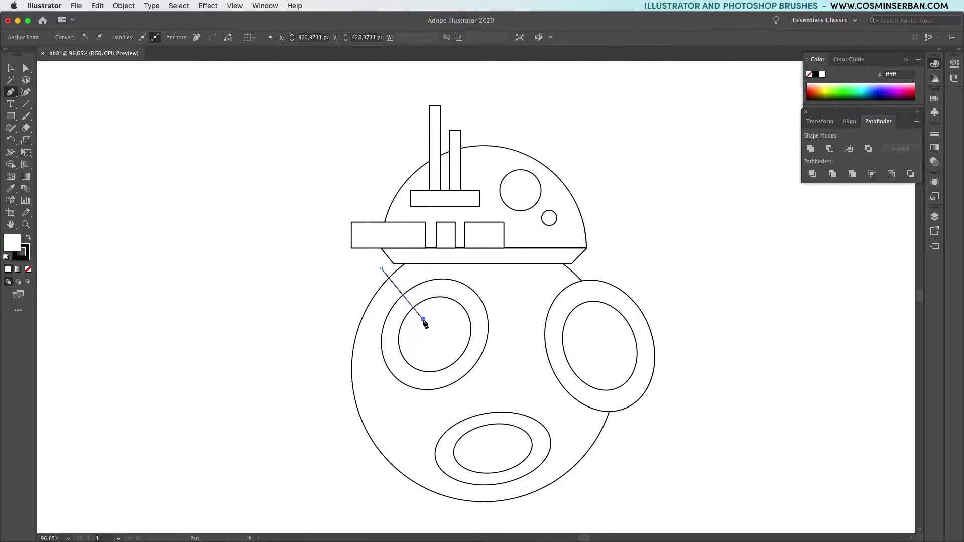
{"action": "left_click", "coordinate": [458, 281]}
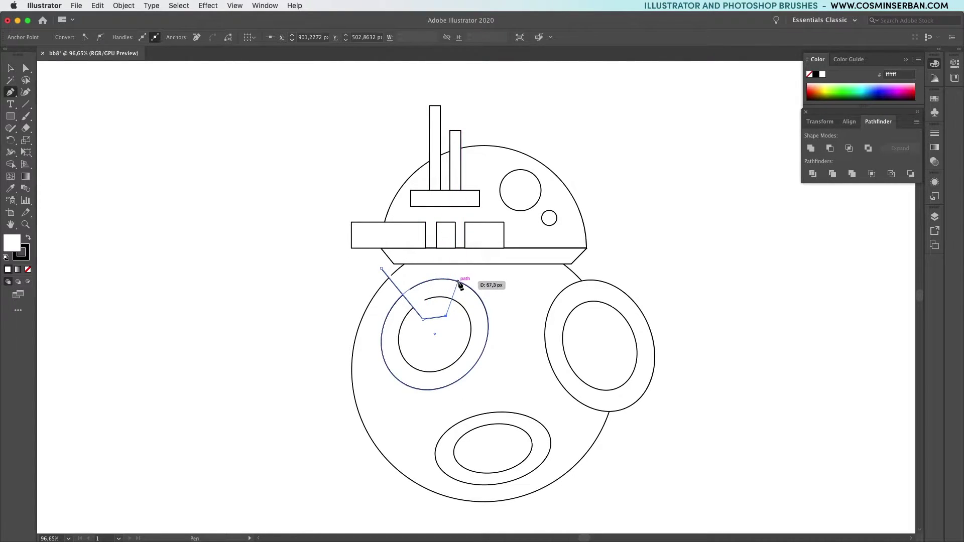
{"action": "left_click", "coordinate": [505, 282], "text": "super"}
{"action": "left_click", "coordinate": [429, 354]}
{"action": "left_click", "coordinate": [415, 337]}
{"action": "left_click", "coordinate": [343, 360]}
- Draw an angular panel line connecting the upper-left ellipses to the inside of the bottom ellipse
{"action": "left_click", "coordinate": [470, 319]}
{"action": "left_click", "coordinate": [452, 325]}
{"action": "left_click", "coordinate": [445, 348]}
{"action": "left_click", "coordinate": [479, 440]}
{"action": "left_click", "coordinate": [504, 440]}
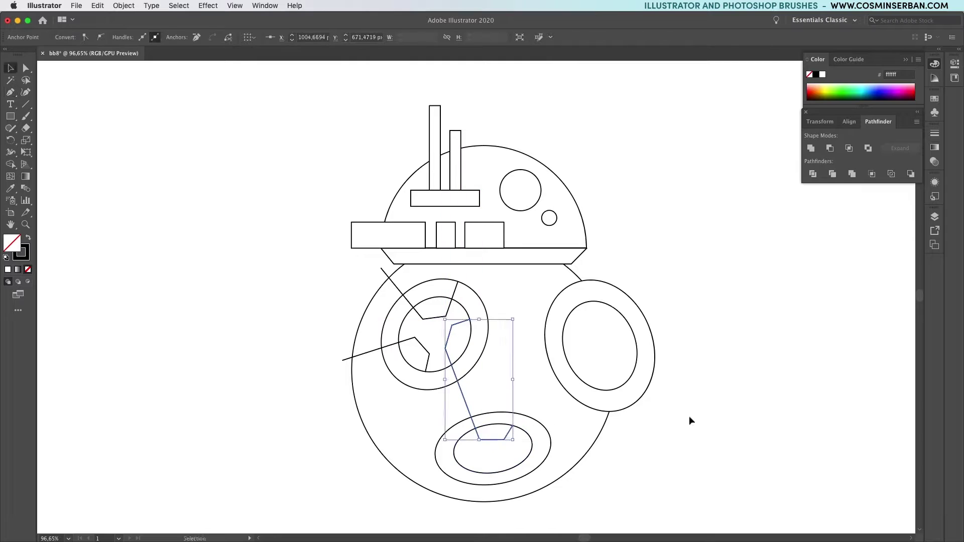
{"action": "left_click", "coordinate": [640, 466]}
- Draw an unfilled angular panel line from inside the right inner ellipse across to the upper-left panel line's corner
{"action": "left_click", "coordinate": [582, 380]}
{"action": "left_click", "coordinate": [590, 366]}
{"action": "left_click", "coordinate": [587, 335]}
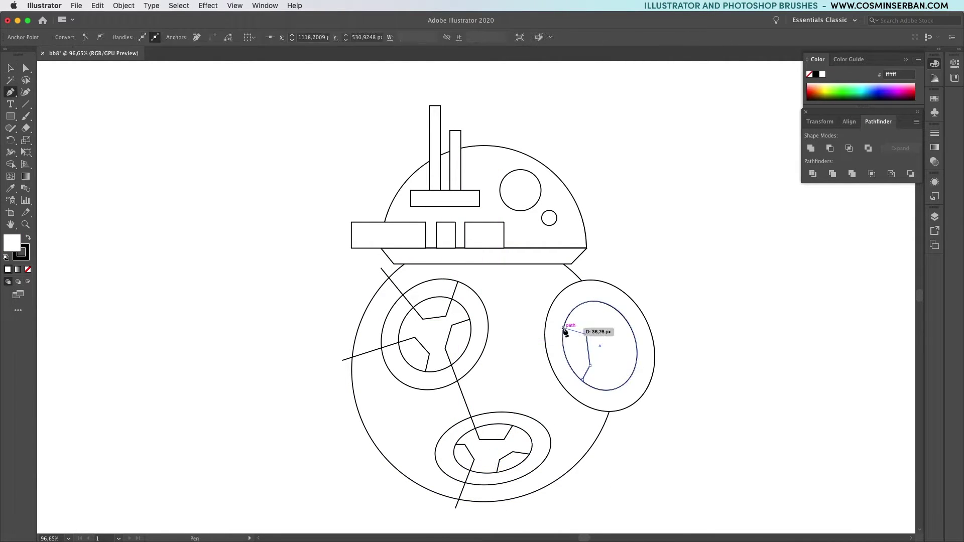
{"action": "left_click", "coordinate": [451, 325]}
{"action": "left_click", "coordinate": [70, 37]}
{"action": "left_click", "coordinate": [4, 56]}
- Draw a small circle, duplicate it around the body as rivets, and adjust the corner of the right panel line
{"action": "key", "text": "l"}
{"action": "left_click_drag", "start_coordinate": [528, 308], "coordinate": [537, 318]}
{"action": "key", "text": "v"}
{"action": "mouse_move", "coordinate": [532, 318]}
{"action": "left_mouse_down"}
{"action": "mouse_move", "coordinate": [533, 354]}
{"action": "mouse_move", "coordinate": [479, 388]}
{"action": "mouse_move", "coordinate": [407, 278]}
{"action": "left_mouse_up"}
{"action": "left_click", "coordinate": [658, 431]}
{"action": "left_click_drag", "start_coordinate": [586, 334], "coordinate": [581, 329]}
- Trim the part of the left head rectangle that sticks out beyond the dome with the Shape Builder
{"action": "left_click", "coordinate": [577, 225]}
{"action": "key", "text": "a"}
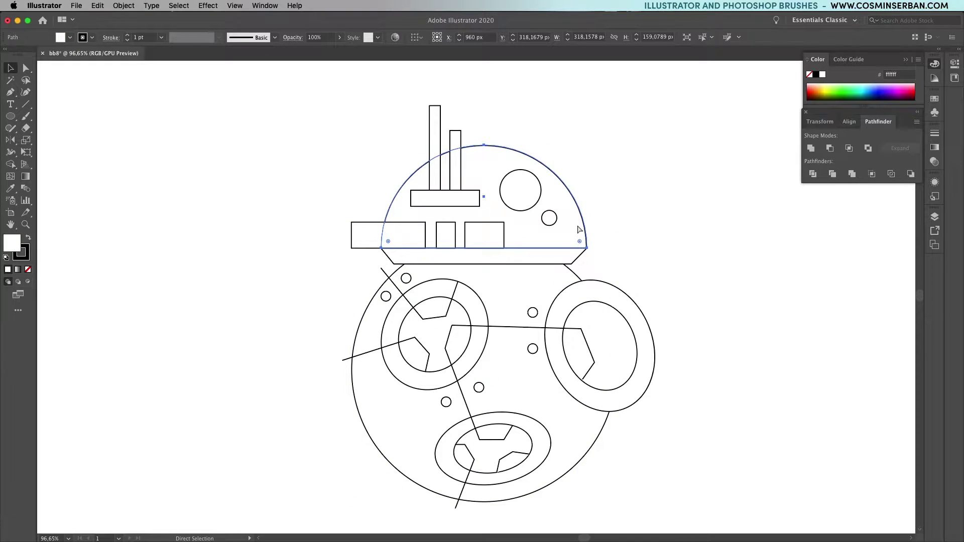
{"action": "key", "text": "v"}
{"action": "left_click", "coordinate": [371, 234], "text": "shift"}
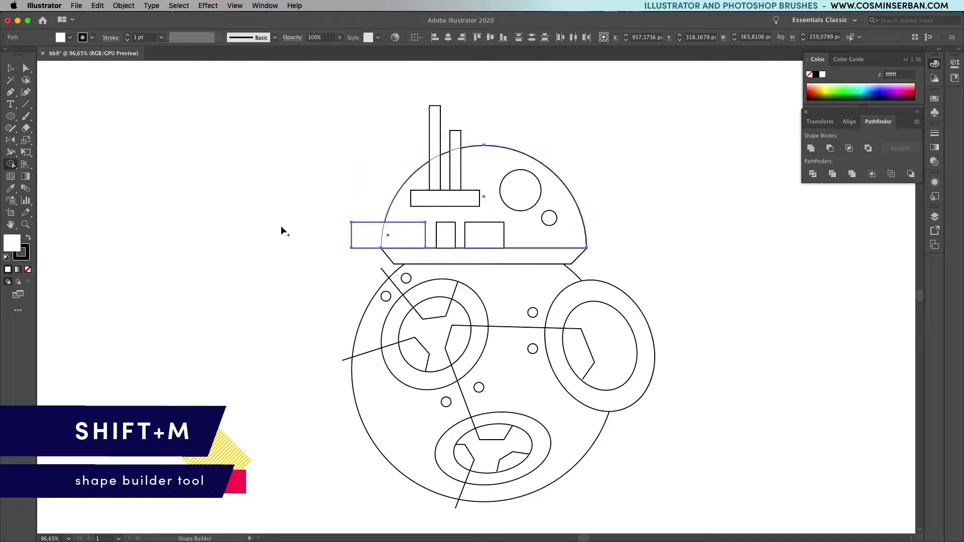
{"action": "mouse_move", "coordinate": [361, 230]}
{"action": "left_mouse_down"}
{"action": "mouse_move", "coordinate": [443, 206]}
{"action": "mouse_move", "coordinate": [425, 214]}
{"action": "left_mouse_up"}
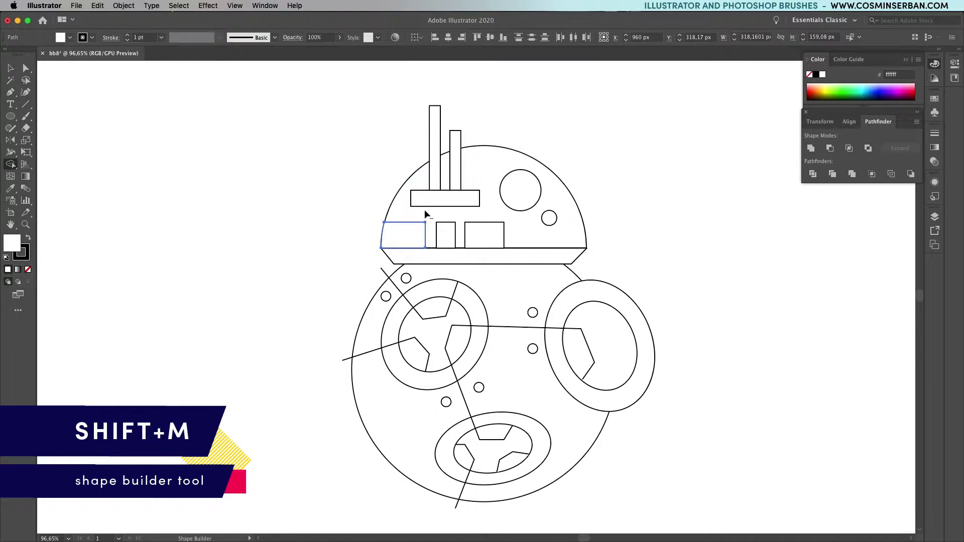
{"action": "key", "text": "v"}
{"action": "left_click", "coordinate": [658, 213]}
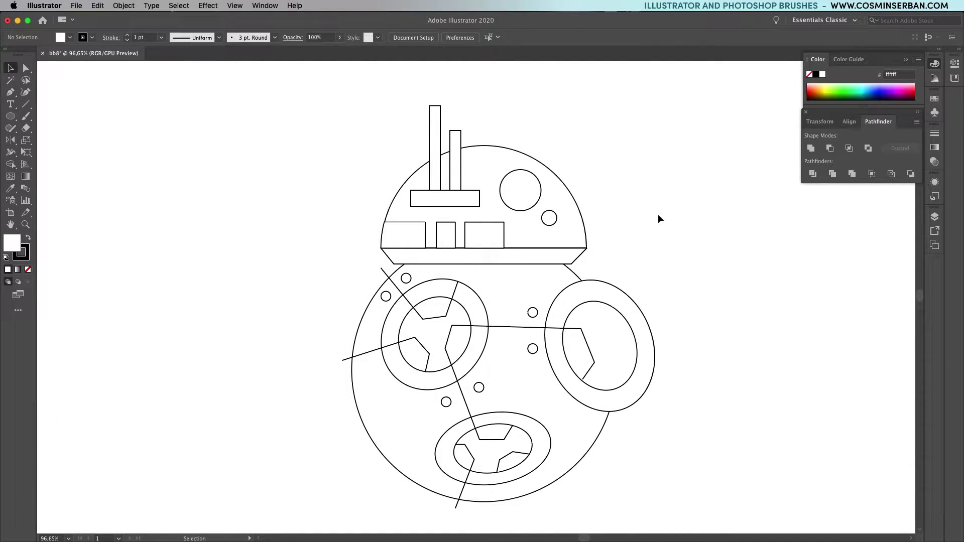
- Trim the parts of the right-hand ellipses that stick out beyond the body circle with the Shape Builder
{"action": "left_click", "coordinate": [548, 285]}
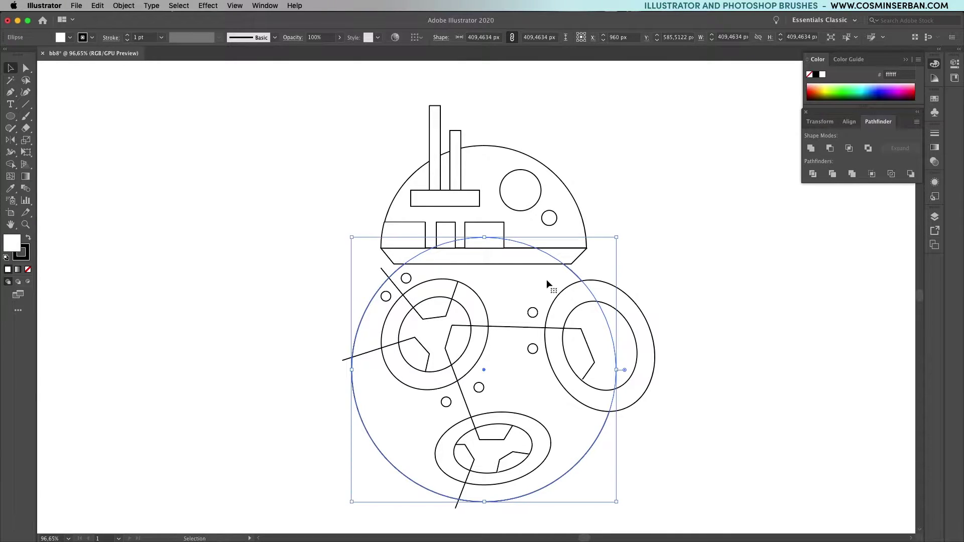
{"action": "left_click", "coordinate": [626, 297], "text": "shift"}
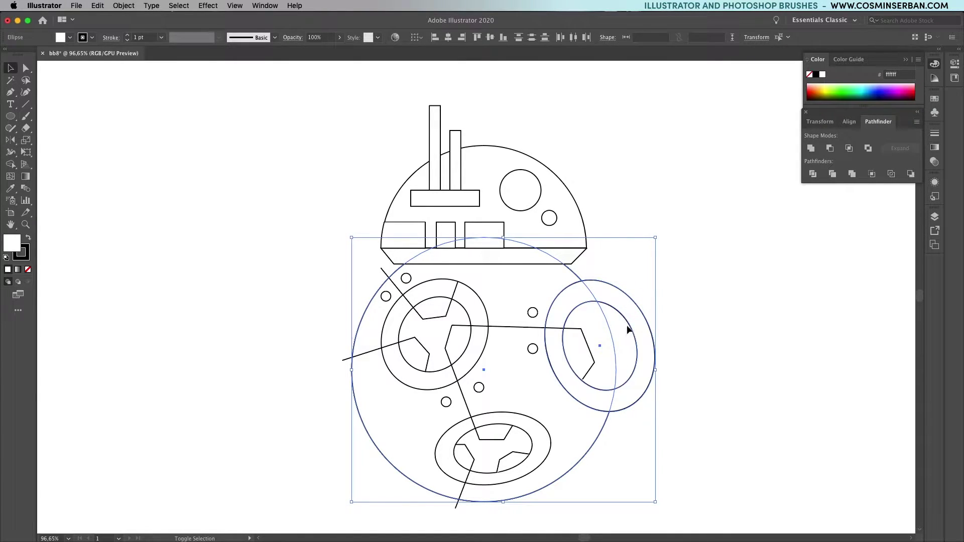
{"action": "key", "text": "shift+m"}
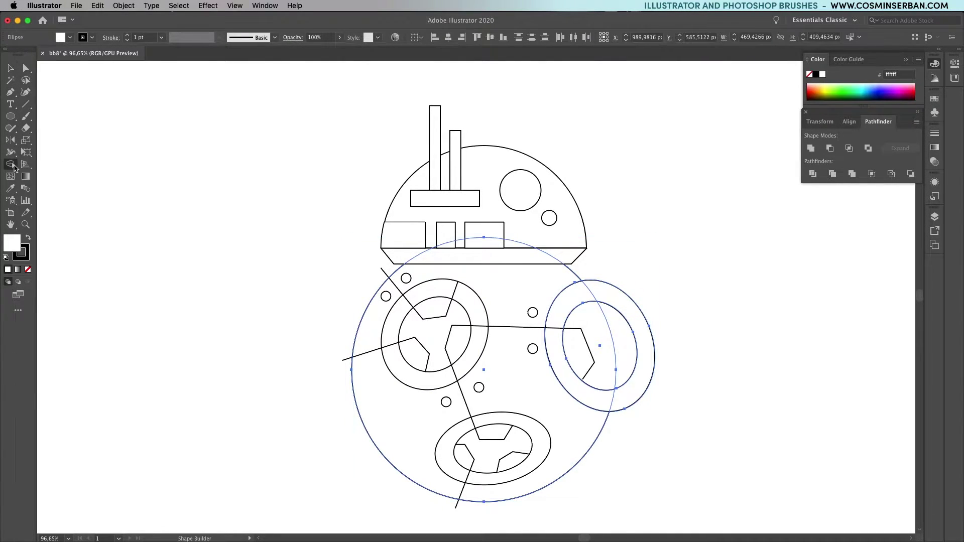
{"action": "left_click", "coordinate": [619, 305], "text": "alt"}
{"action": "left_click", "coordinate": [625, 328], "text": "alt"}
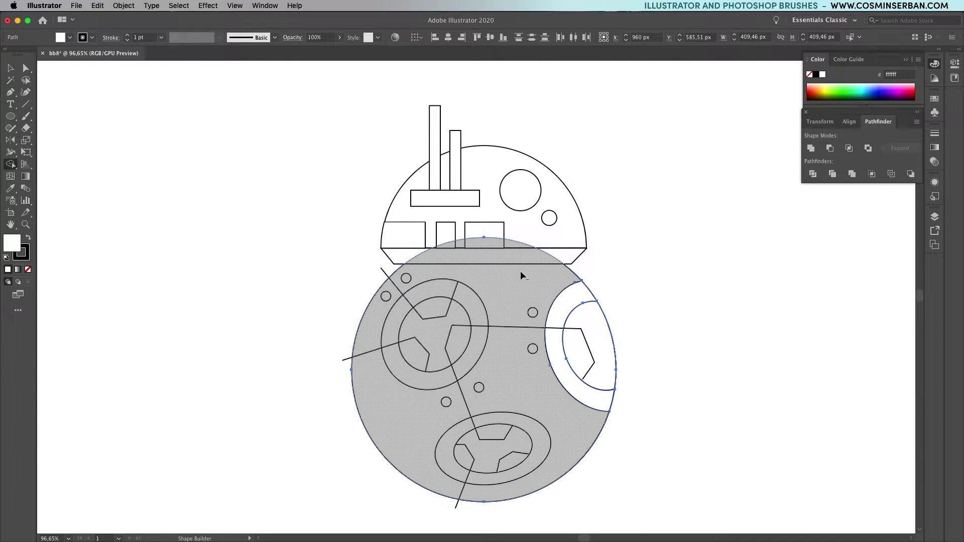
{"action": "left_click", "coordinate": [521, 271], "text": "alt"}
{"action": "key", "text": "v"}
{"action": "left_click", "coordinate": [680, 320]}
- Move the outer end points of the upper-left and bottom panel lines in to meet the body's circular outline
{"action": "key", "text": "a"}
{"action": "left_click", "coordinate": [382, 269]}
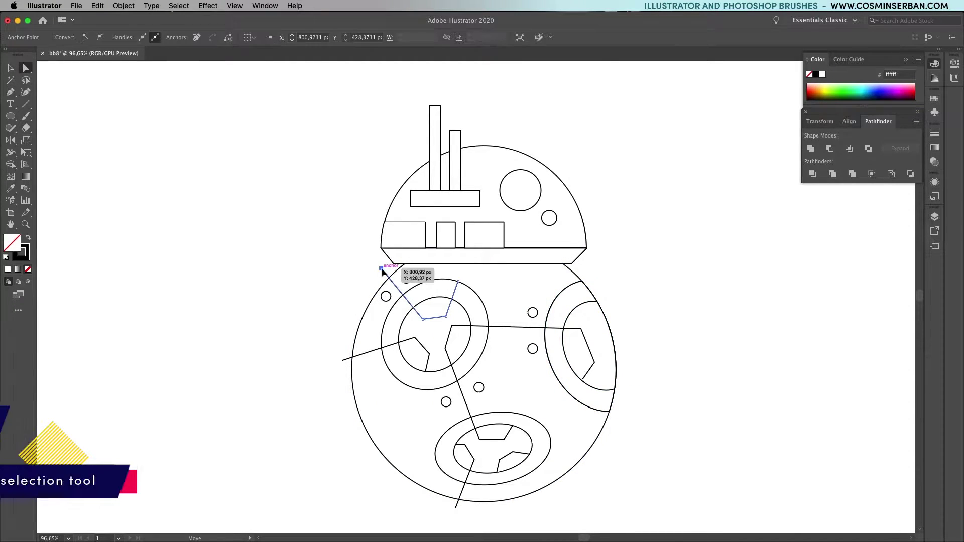
{"action": "left_click_drag", "start_coordinate": [382, 269], "coordinate": [389, 278]}
{"action": "left_click_drag", "start_coordinate": [456, 508], "coordinate": [458, 500]}
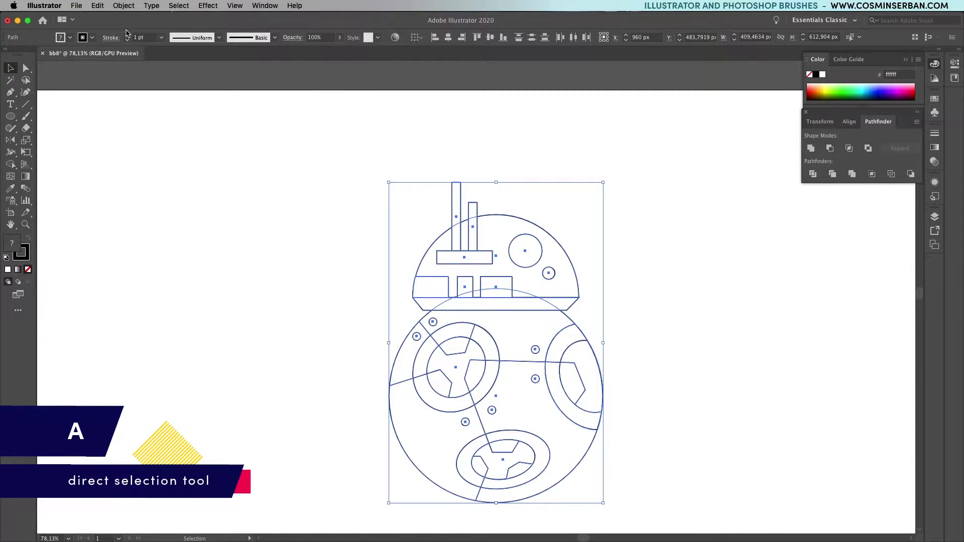
- Set the stroke weight of the whole droid drawing to 6 pt
{"action": "left_click", "coordinate": [128, 35]}
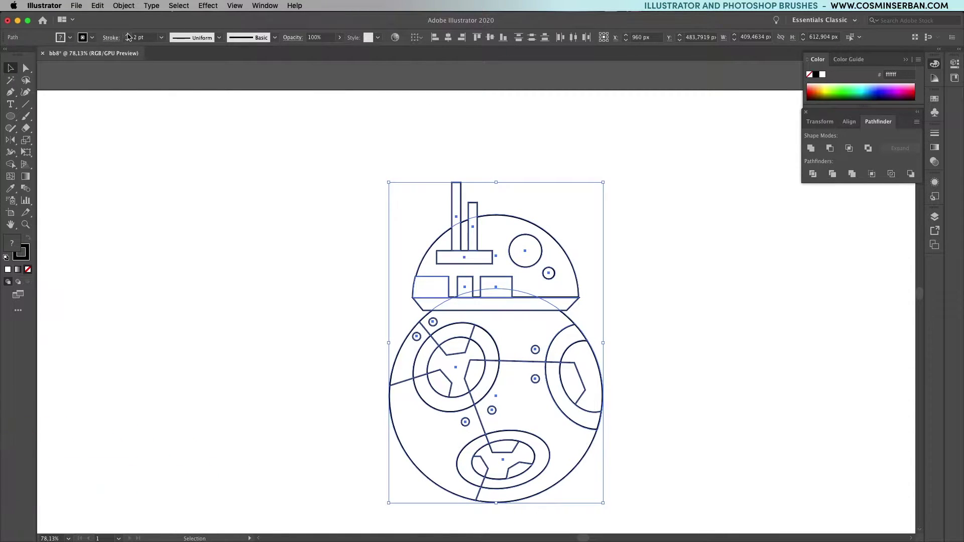
{"action": "left_click", "coordinate": [128, 35]}
{"action": "left_click", "coordinate": [128, 35]}
{"action": "left_click", "coordinate": [127, 35]}
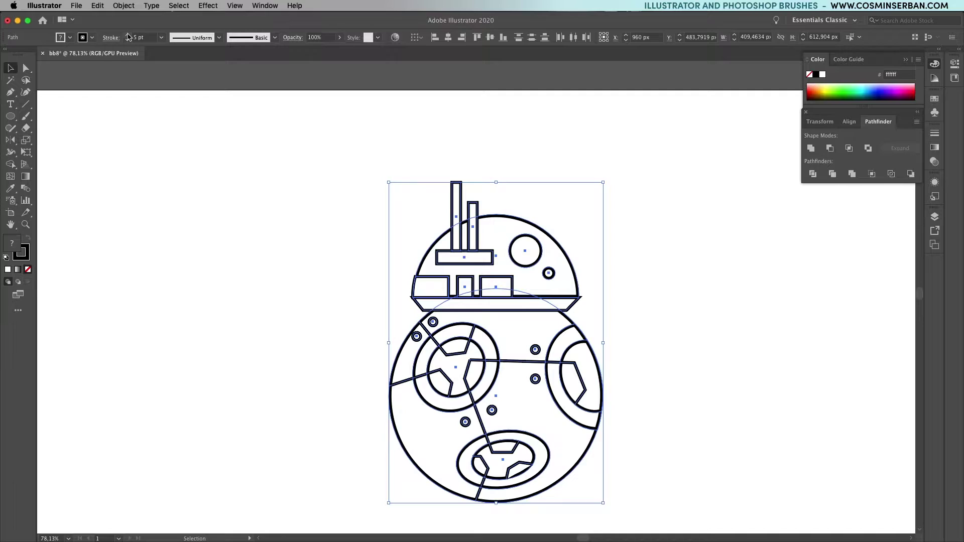
{"action": "left_click", "coordinate": [127, 35]}
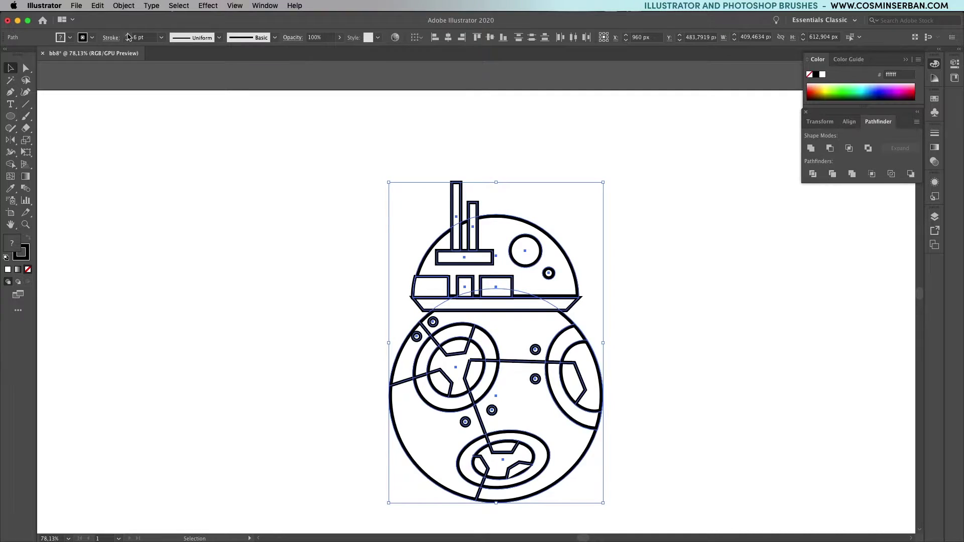
{"action": "left_click", "coordinate": [934, 136]}
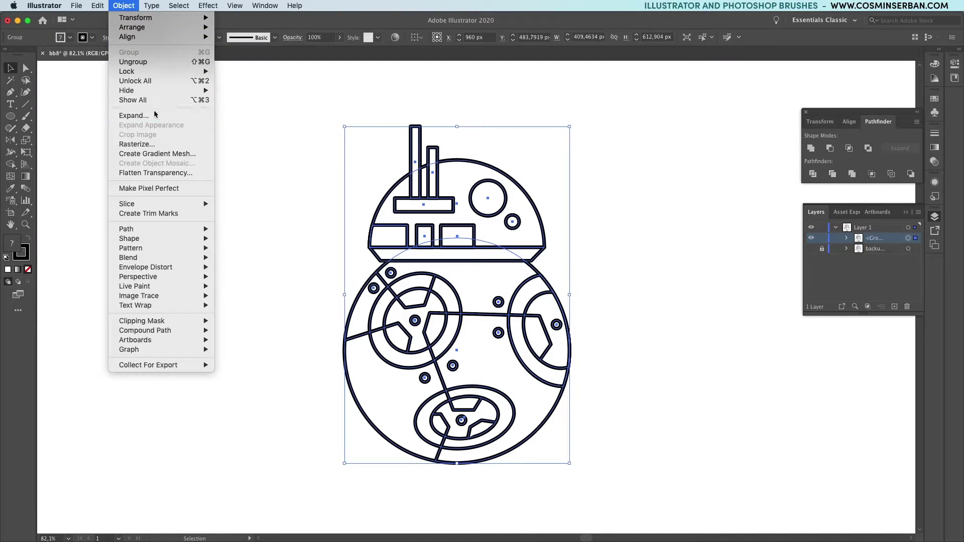
- Expand the fill and stroke of the grouped droid artwork and apply the Merge pathfinder to it
{"action": "left_click", "coordinate": [154, 116]}
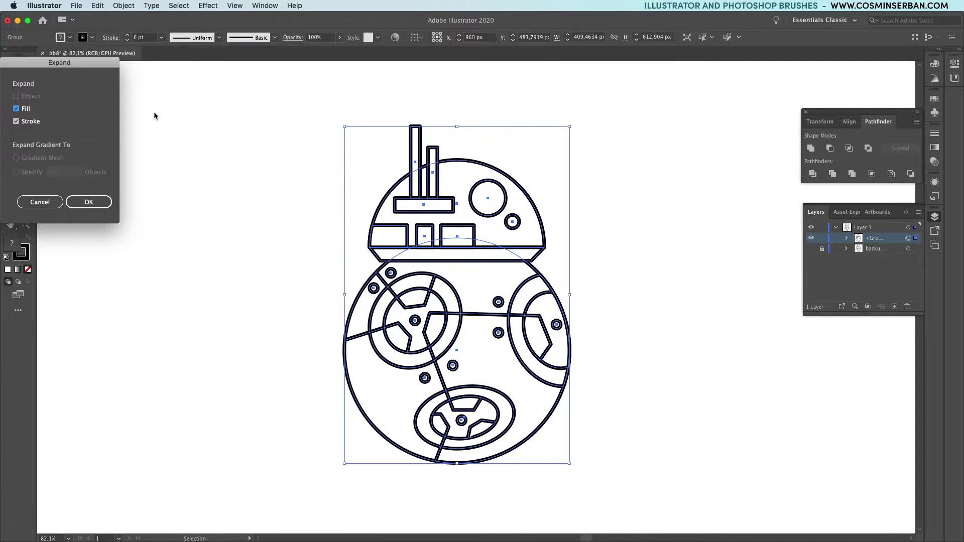
{"action": "left_click", "coordinate": [88, 203]}
{"action": "left_click", "coordinate": [852, 174]}
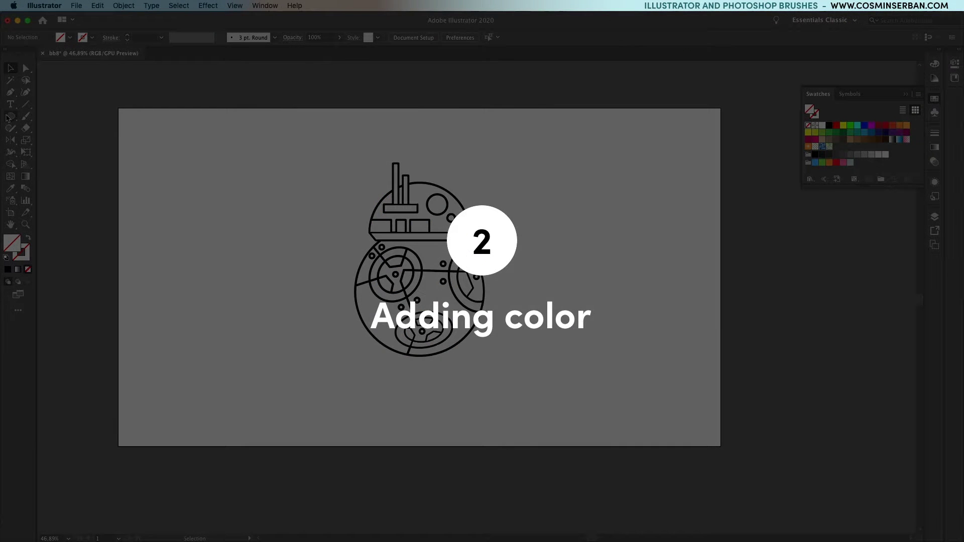
- Draw a 1920 × 1080 px rectangle covering the whole artboard and fill it with near-black grey
{"action": "left_click", "coordinate": [10, 116]}
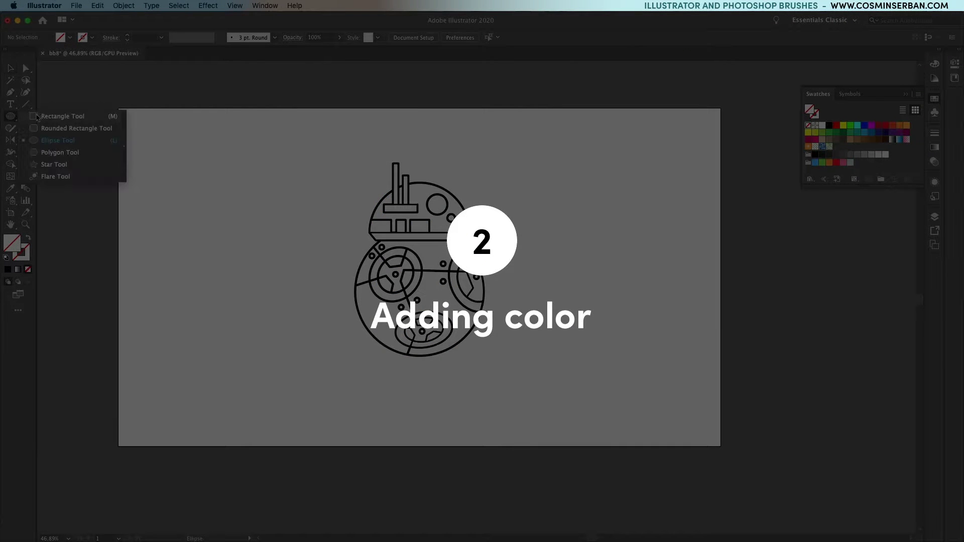
{"action": "left_click", "coordinate": [42, 118]}
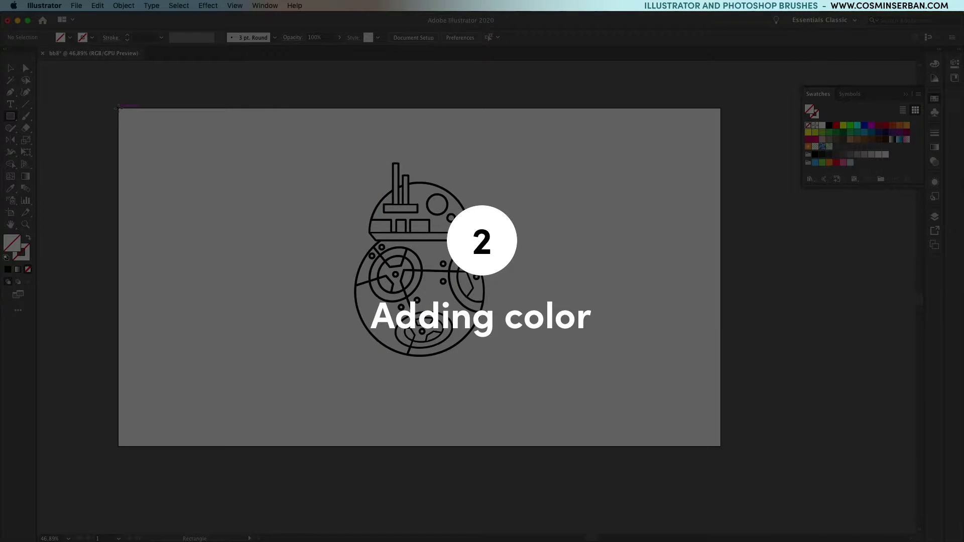
{"action": "left_click_drag", "start_coordinate": [119, 108], "coordinate": [721, 446]}
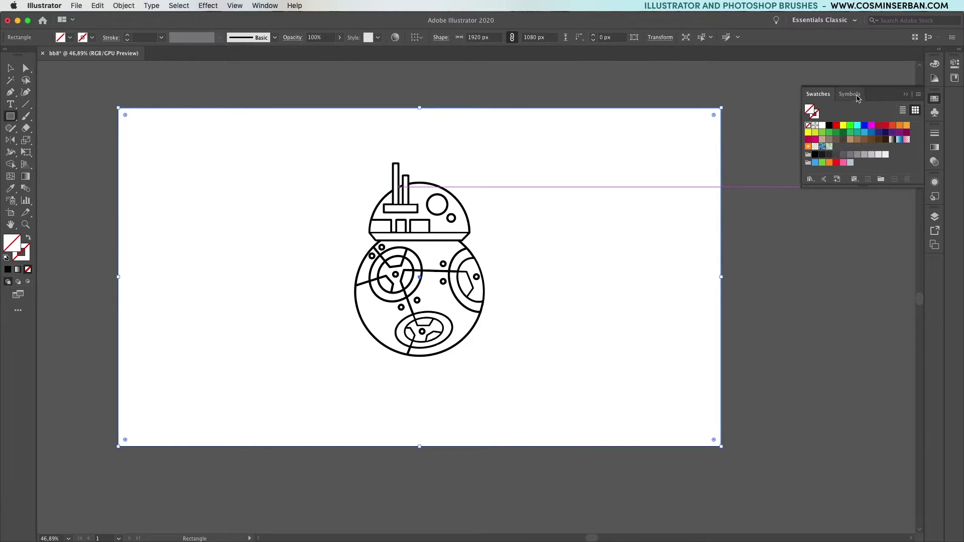
{"action": "left_click", "coordinate": [822, 155]}
{"action": "key", "text": "v"}
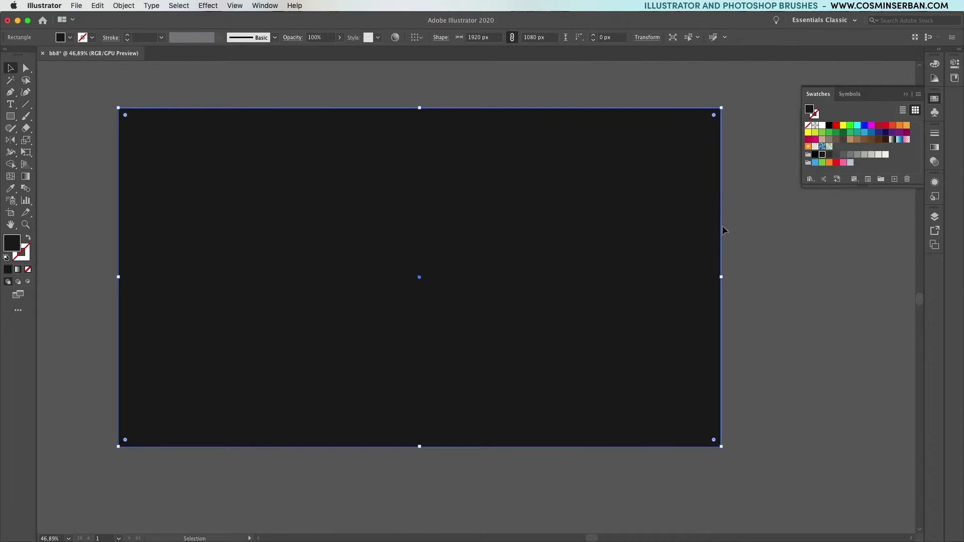
- Send the dark background rectangle to the back, behind the droid artwork
{"action": "right_click", "coordinate": [635, 271]}
{"action": "mouse_move", "coordinate": [693, 434]}
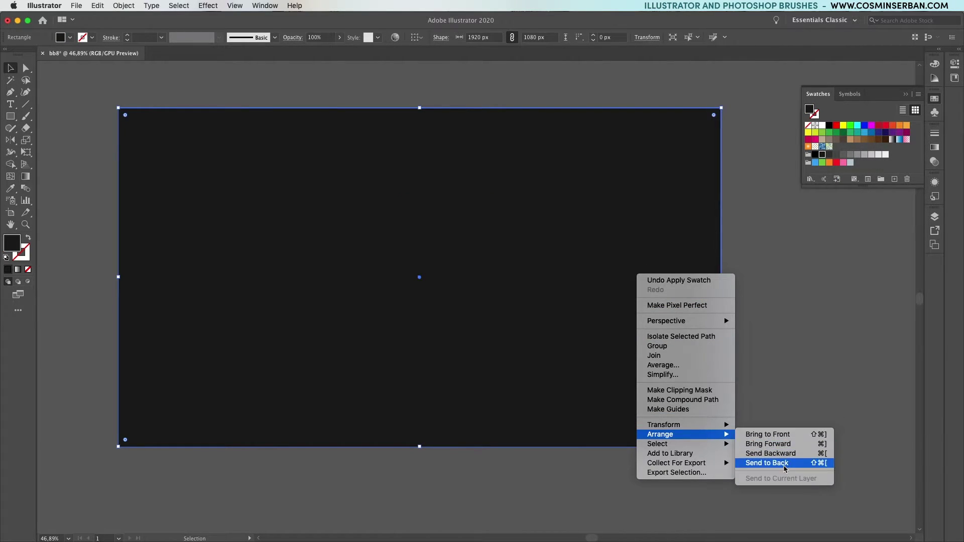
{"action": "left_click", "coordinate": [785, 465]}
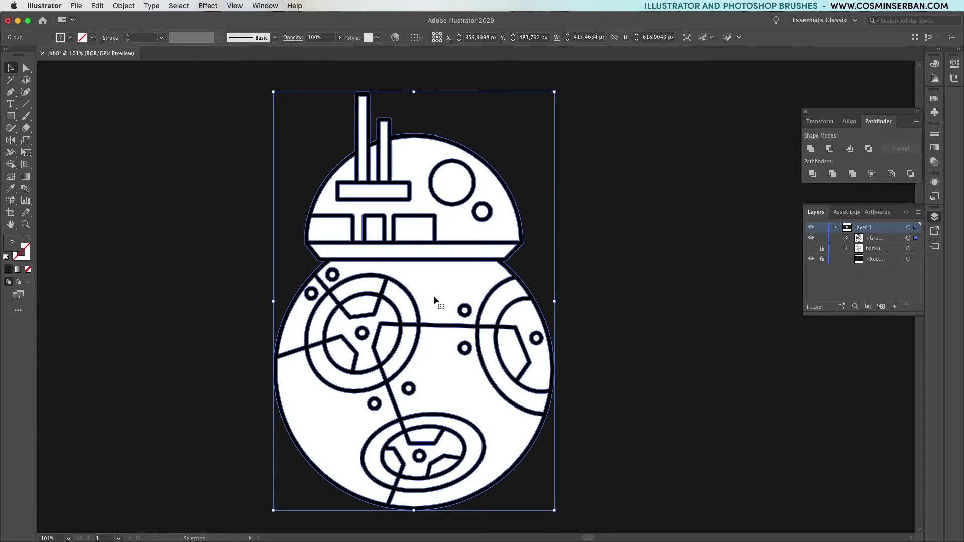
- Ungroup the merged droid artwork into separate shapes
{"action": "right_click", "coordinate": [432, 297]}
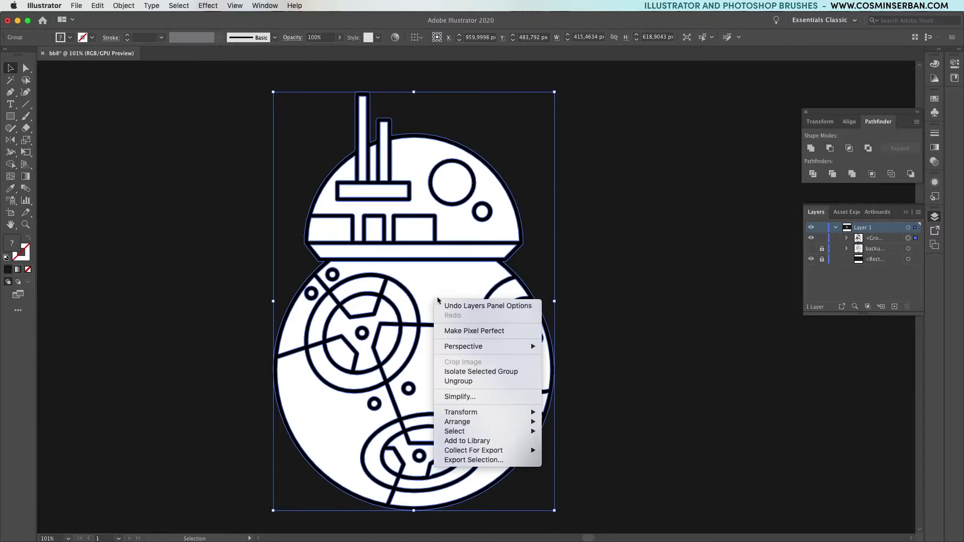
{"action": "left_click", "coordinate": [486, 381]}
{"action": "left_click", "coordinate": [624, 305]}
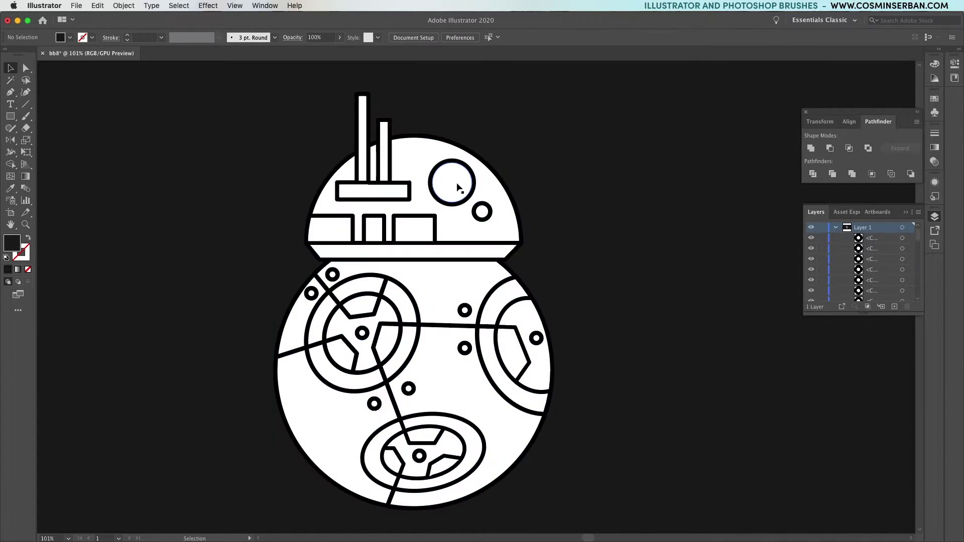
- Fill the large and small lens circles on the head with black
{"action": "left_click", "coordinate": [470, 200]}
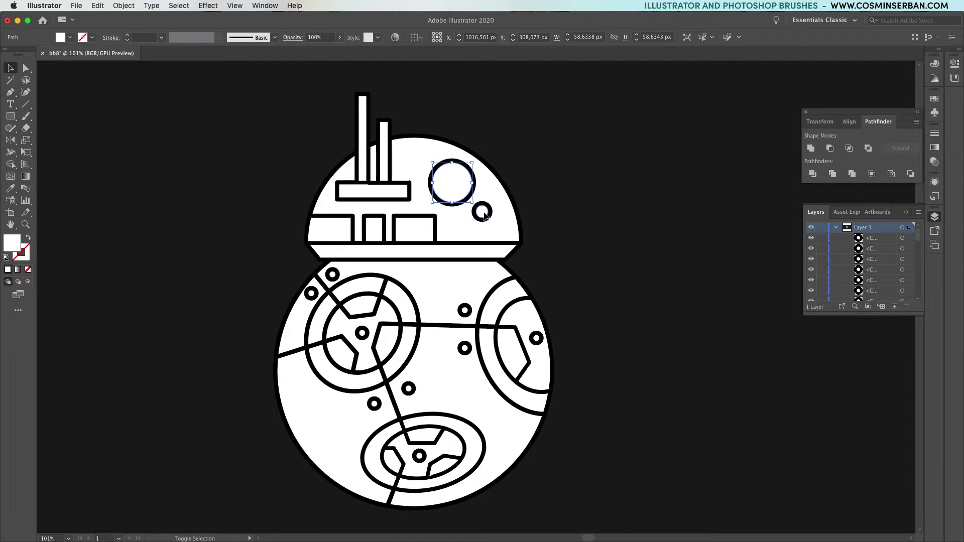
{"action": "left_click", "coordinate": [483, 213], "text": "shift"}
{"action": "left_click", "coordinate": [940, 100]}
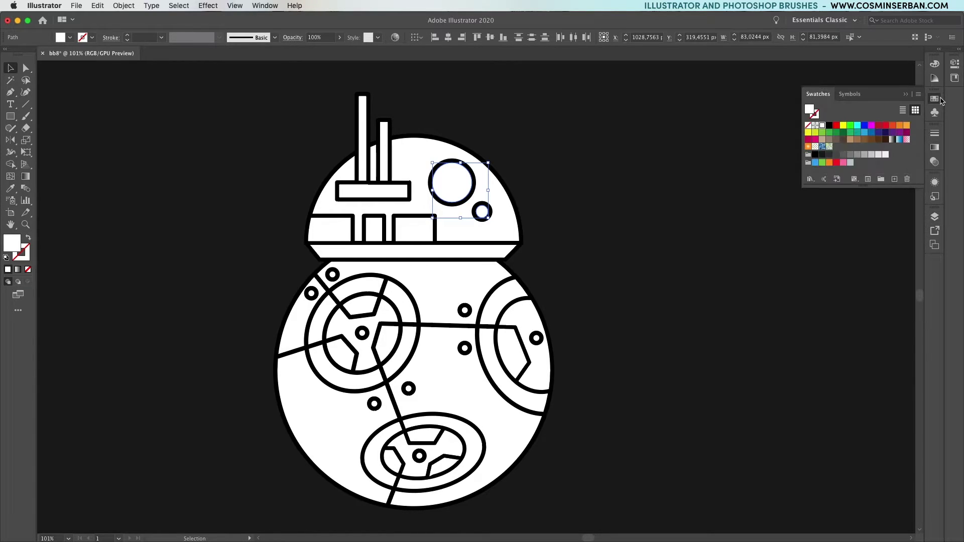
{"action": "left_click", "coordinate": [830, 126]}
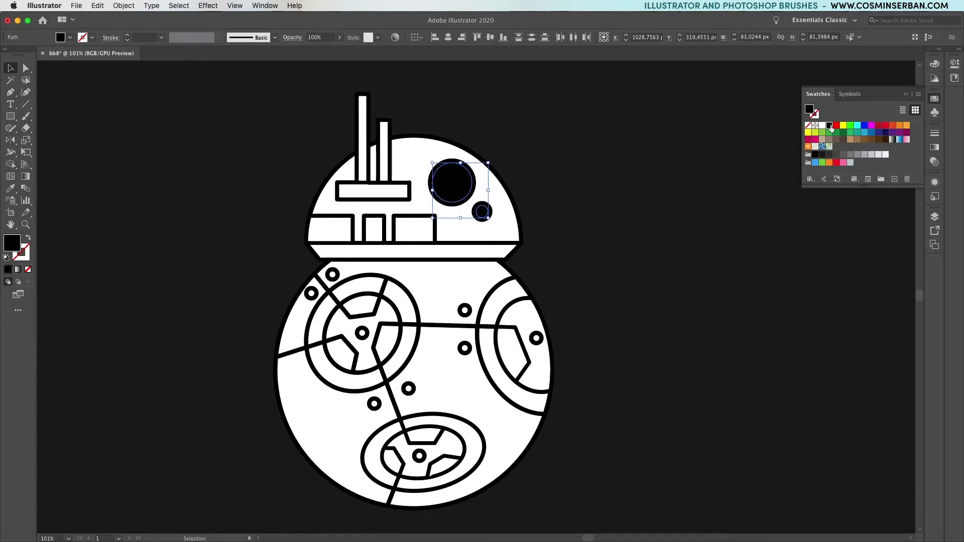
- Fill the outline rings around the two head lenses with light grey
{"action": "key", "text": "super+8"}
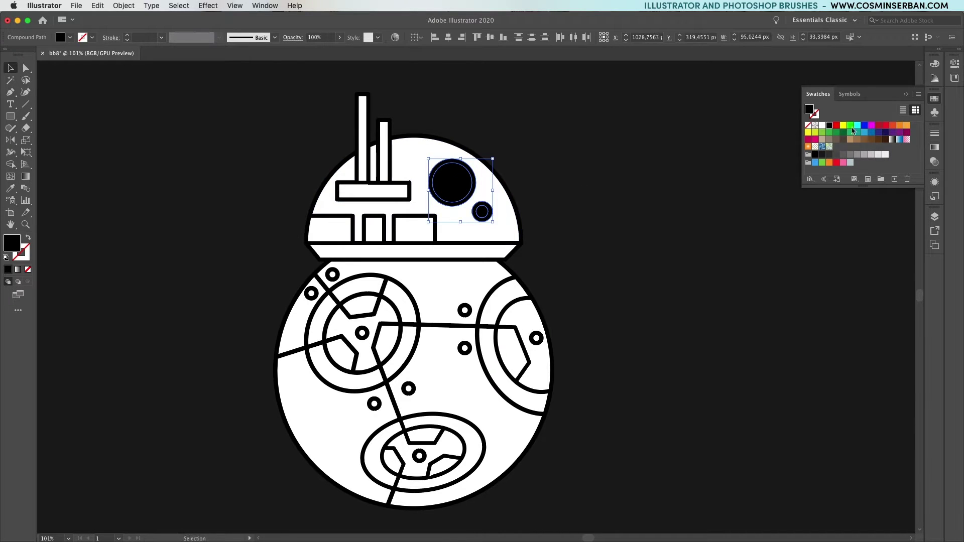
{"action": "left_click", "coordinate": [864, 155]}
{"action": "left_click", "coordinate": [740, 274]}
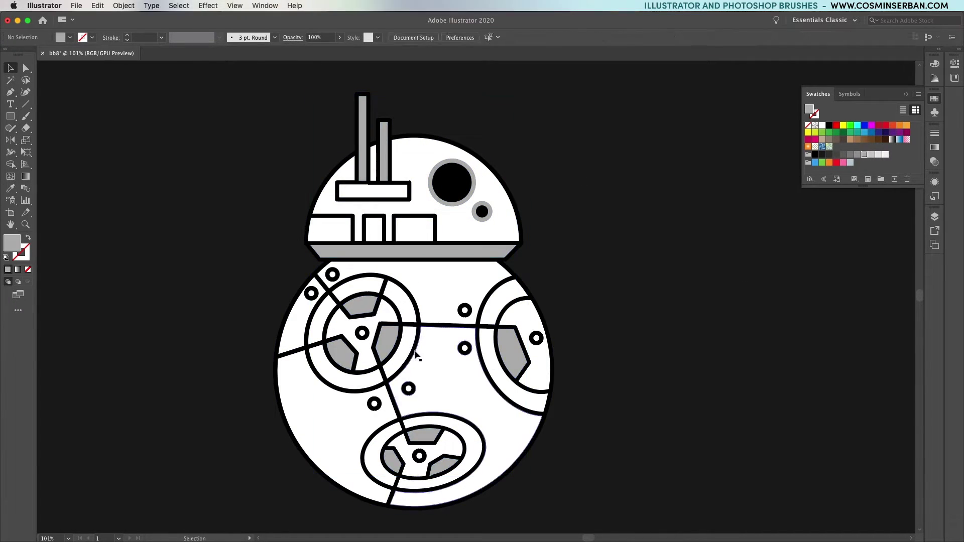
- Colour the outer ring bands of the three body panels and the head's three lower rectangles orange
{"action": "left_click", "coordinate": [416, 355]}
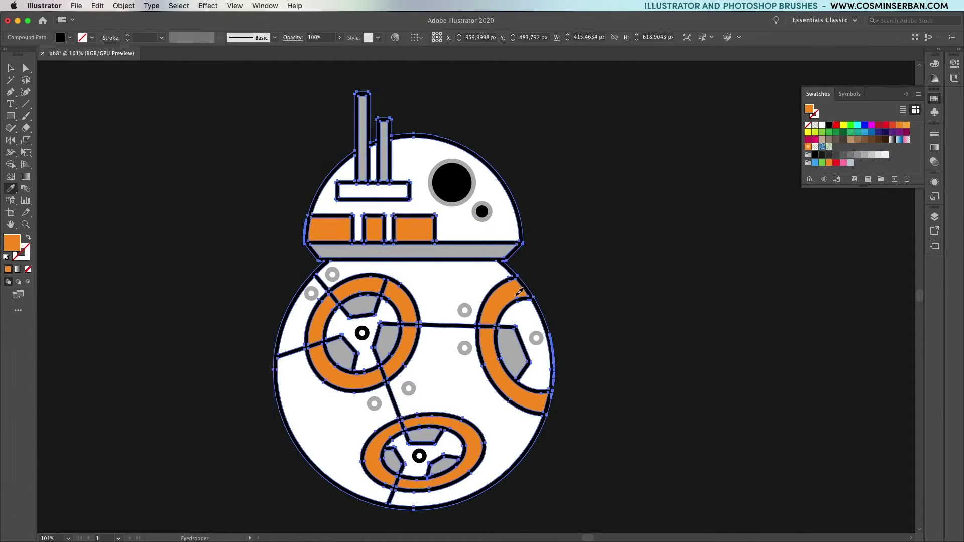
{"action": "key", "text": "v"}
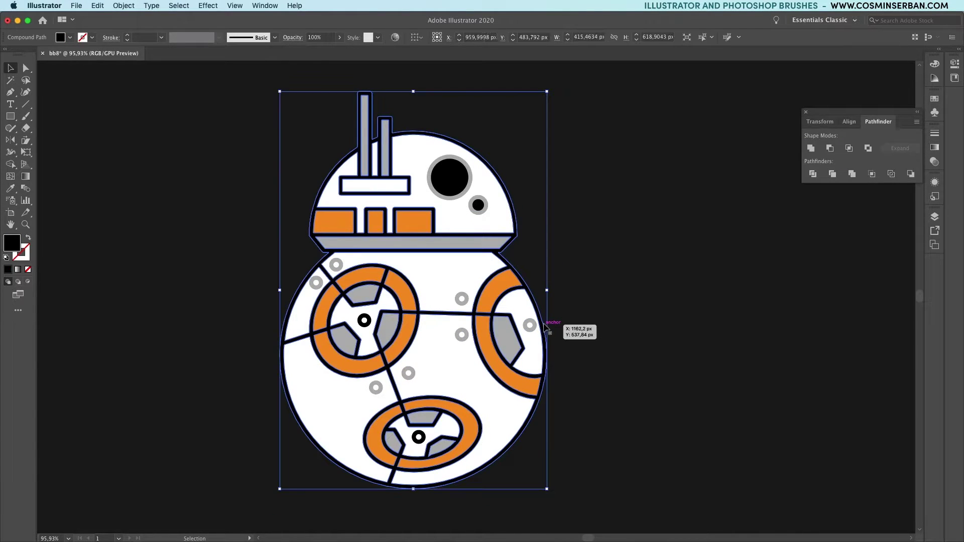
{"action": "left_click_drag", "start_coordinate": [551, 323], "coordinate": [746, 322]}
{"action": "left_click", "coordinate": [806, 340]}
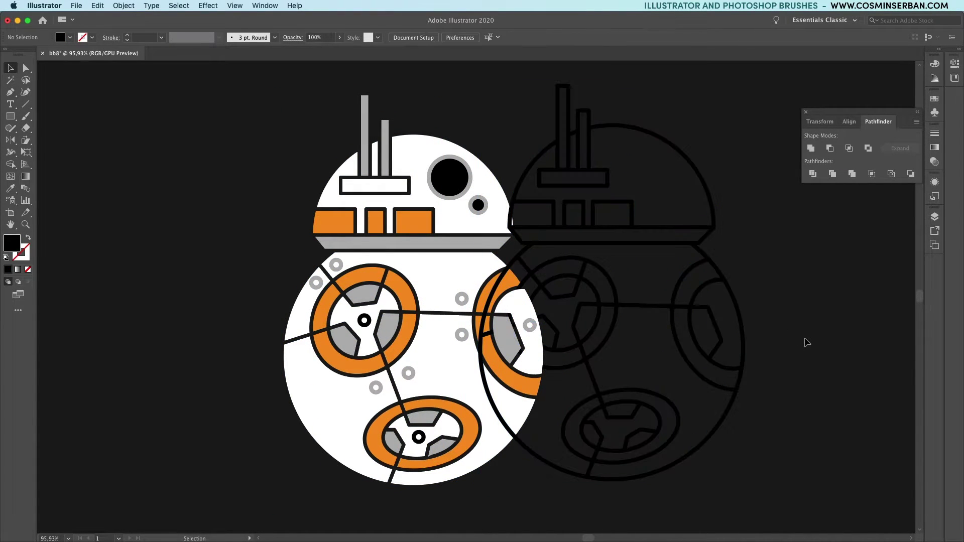
{"action": "key", "text": "super+z"}
{"action": "left_click", "coordinate": [786, 342]}
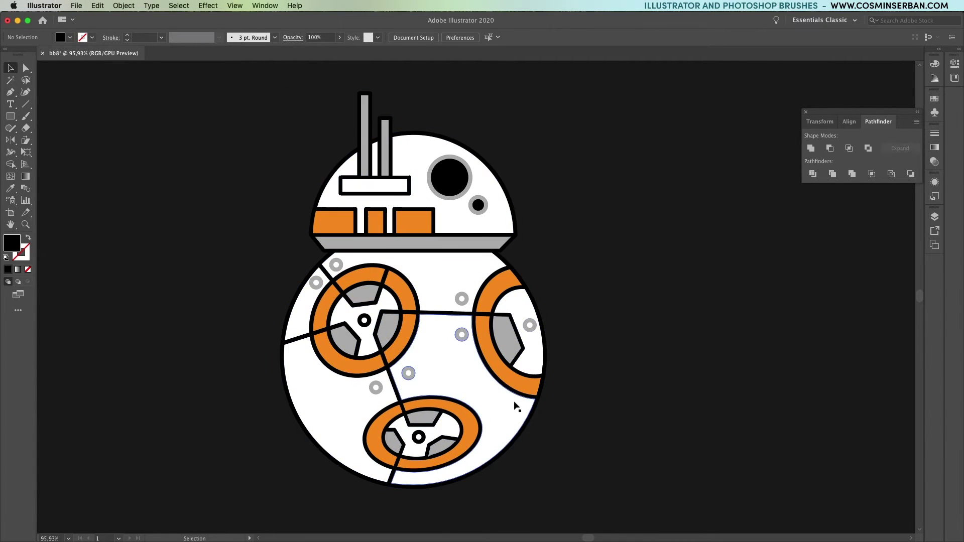
- Draw a small black-filled Pen shape across the corner where the body outline meets the right end of the neck band
{"action": "left_click", "coordinate": [444, 292]}
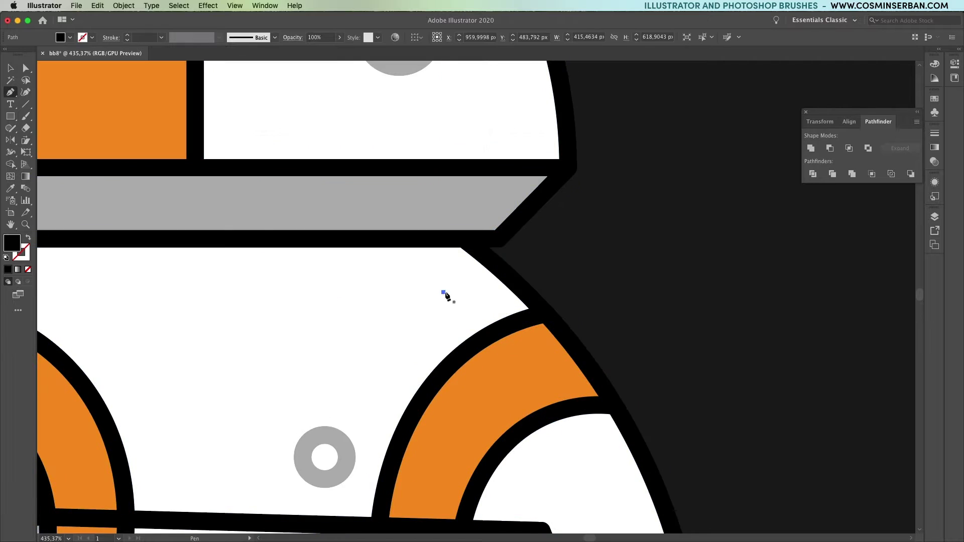
{"action": "left_click", "coordinate": [460, 247]}
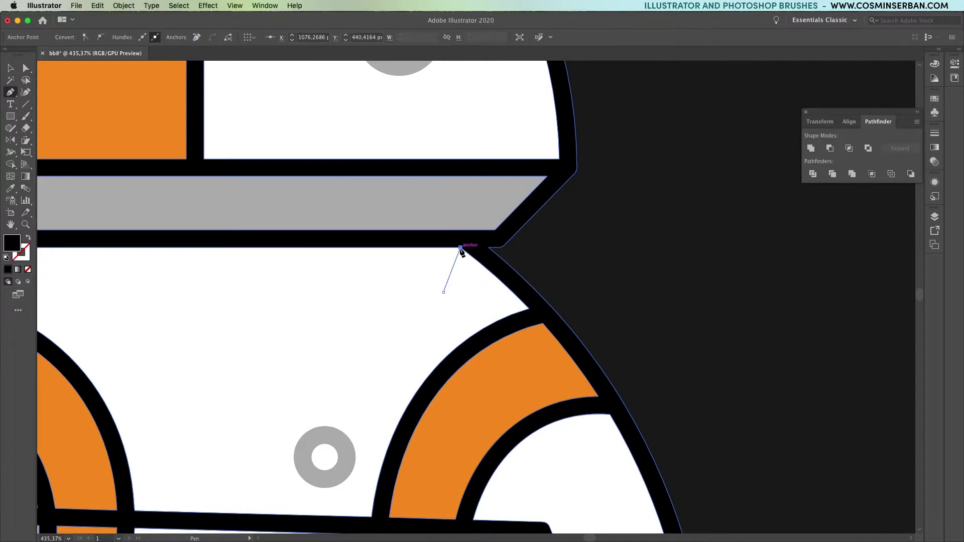
{"action": "left_click", "coordinate": [442, 231]}
{"action": "left_click", "coordinate": [460, 211]}
{"action": "key", "text": "v"}
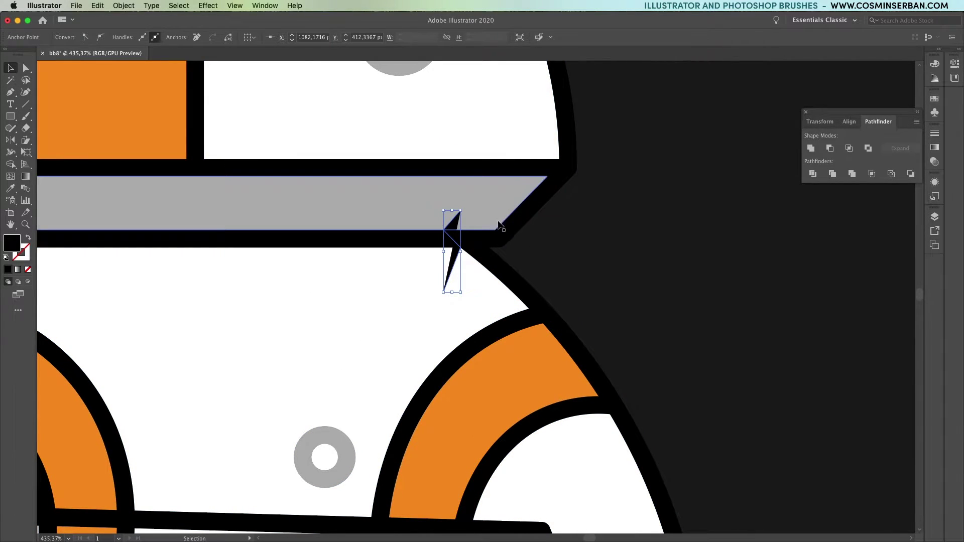
- Draw a closed black-filled Pen shape over the outline junction where the head dome meets the neck band's upper right corner
{"action": "left_click_drag", "start_coordinate": [560, 230], "coordinate": [523, 351]}
{"action": "key", "text": "p"}
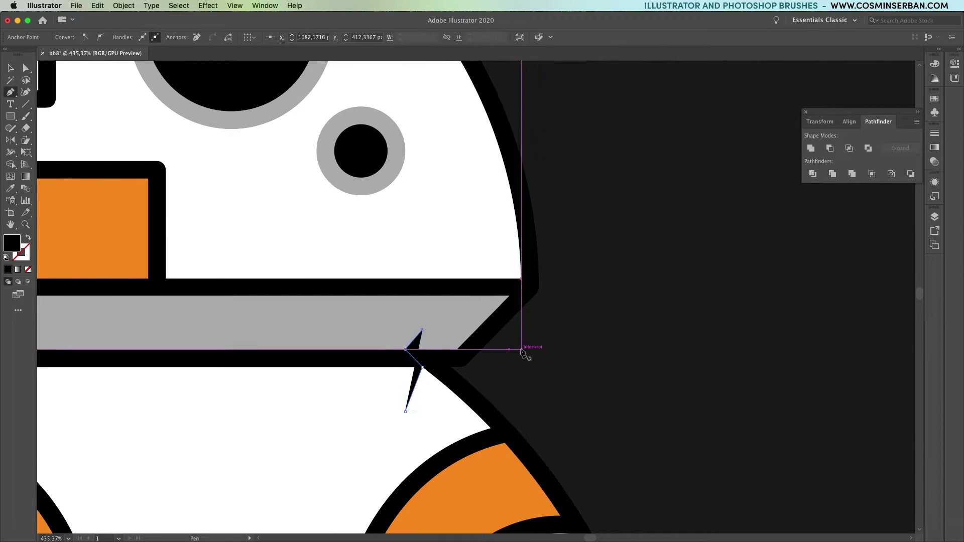
{"action": "left_click", "coordinate": [485, 308]}
{"action": "left_click", "coordinate": [509, 296]}
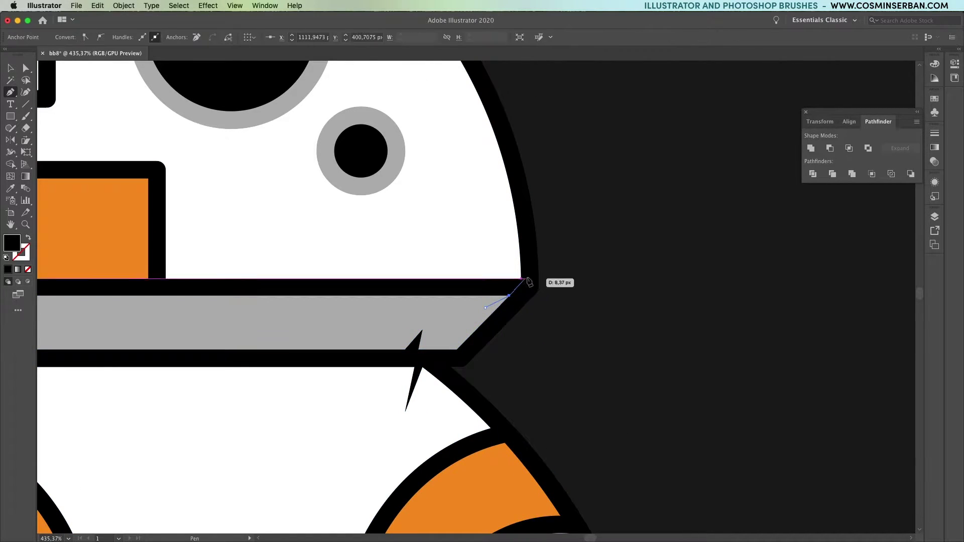
{"action": "left_click", "coordinate": [527, 280]}
{"action": "left_click", "coordinate": [485, 308]}
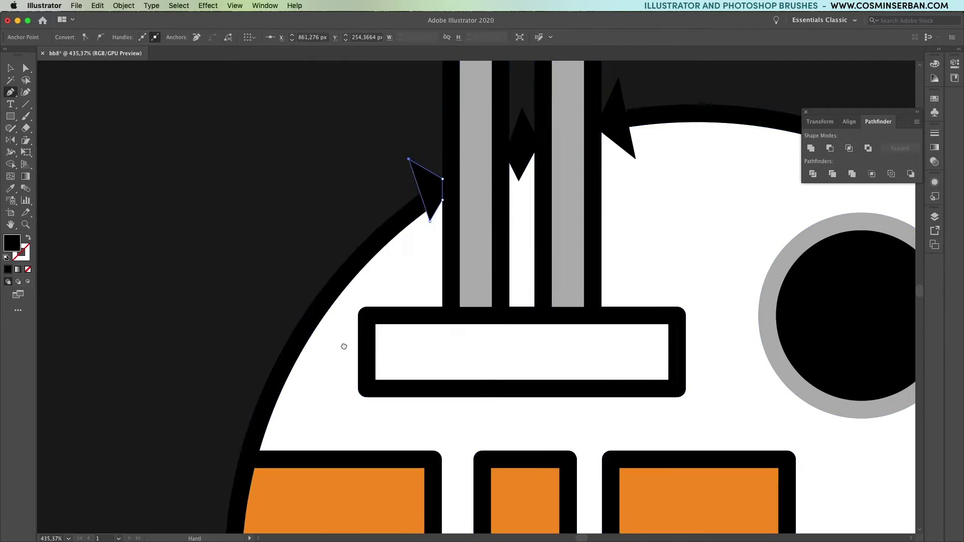
- Draw a closed black-filled Pen shape over the left end of the neck band and the adjacent orange head rectangle
{"action": "left_click_drag", "start_coordinate": [343, 346], "coordinate": [388, 169]}
{"action": "left_click", "coordinate": [342, 424]}
{"action": "left_click", "coordinate": [284, 390]}
{"action": "left_click", "coordinate": [314, 252]}
{"action": "left_click", "coordinate": [370, 255]}
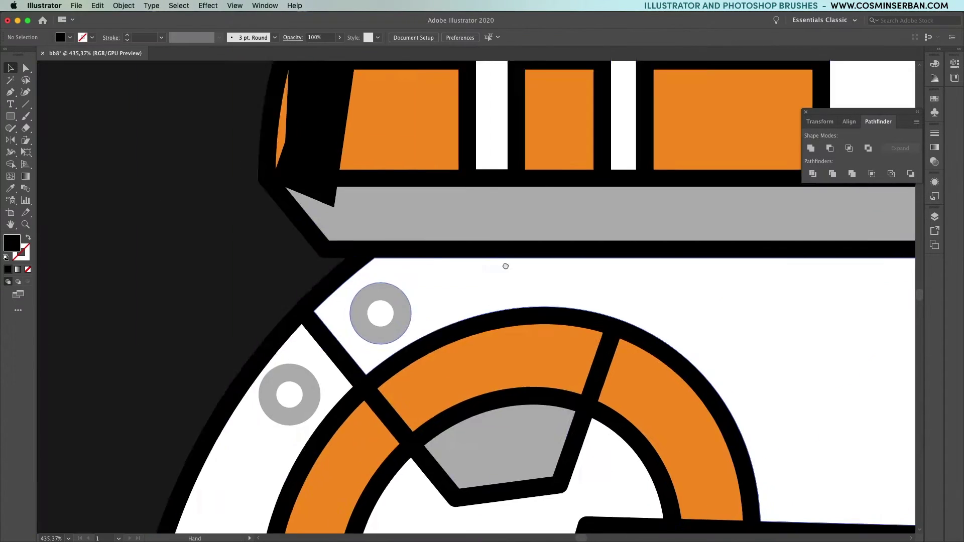
- Draw a black-filled Pen shape over the junction where the seam from the upper-left panel meets the body's left outline
{"action": "left_click", "coordinate": [308, 244]}
{"action": "left_click", "coordinate": [284, 280]}
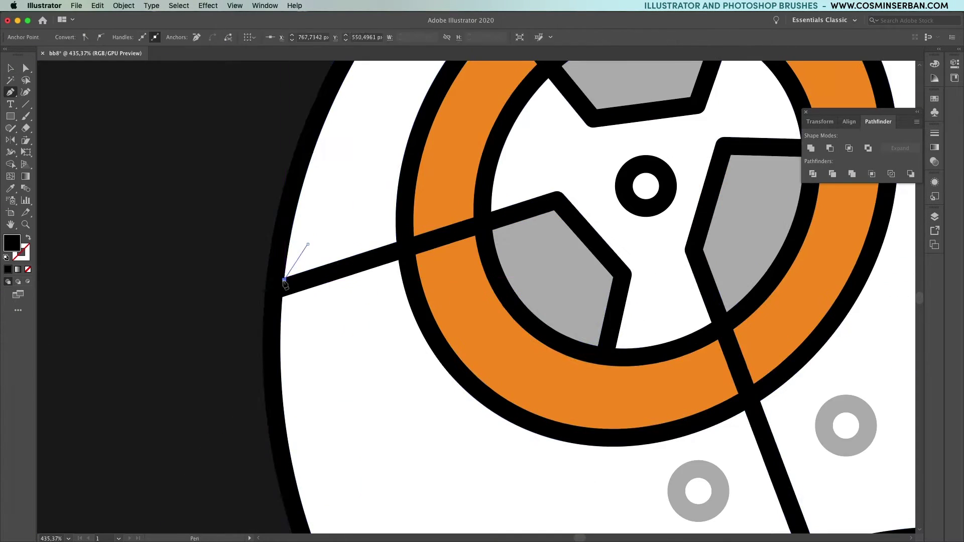
{"action": "left_click", "coordinate": [546, 367]}
- Select all the black Pen shapes covering the outline junctions and set their fill to None
{"action": "key", "text": "v"}
{"action": "left_click", "coordinate": [502, 411]}
{"action": "left_click", "coordinate": [255, 191], "text": "shift"}
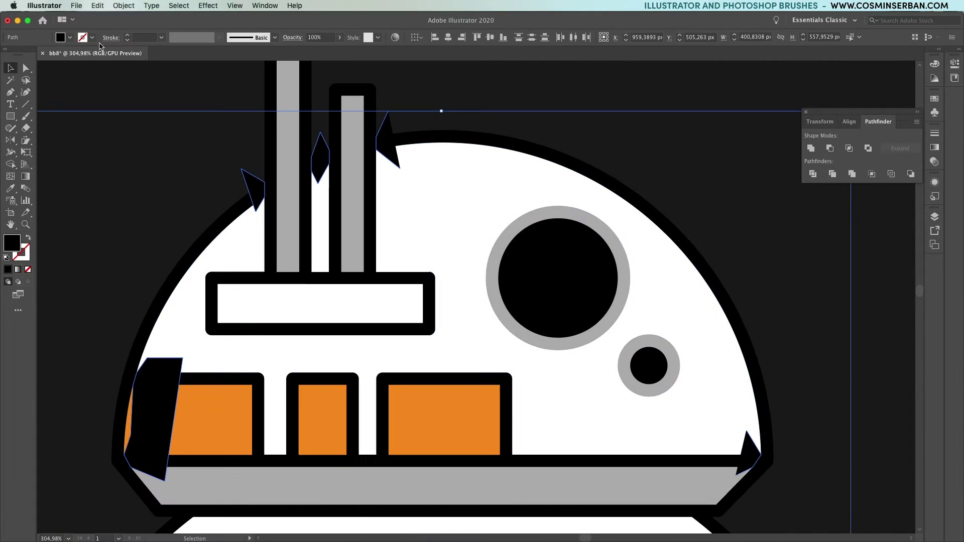
{"action": "left_click", "coordinate": [65, 37]}
{"action": "left_click", "coordinate": [7, 54]}
- Select the entire BB-8 artwork and split it along its overlapping paths with Pathfinder Divide
{"action": "key", "text": "ctrl+0"}
{"action": "key", "text": "ctrl+a"}
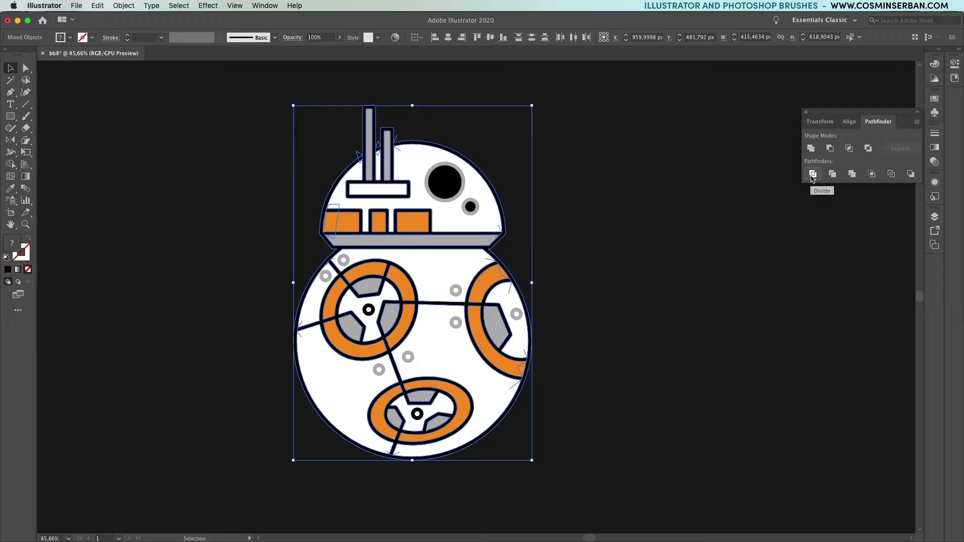
{"action": "left_click", "coordinate": [813, 174]}
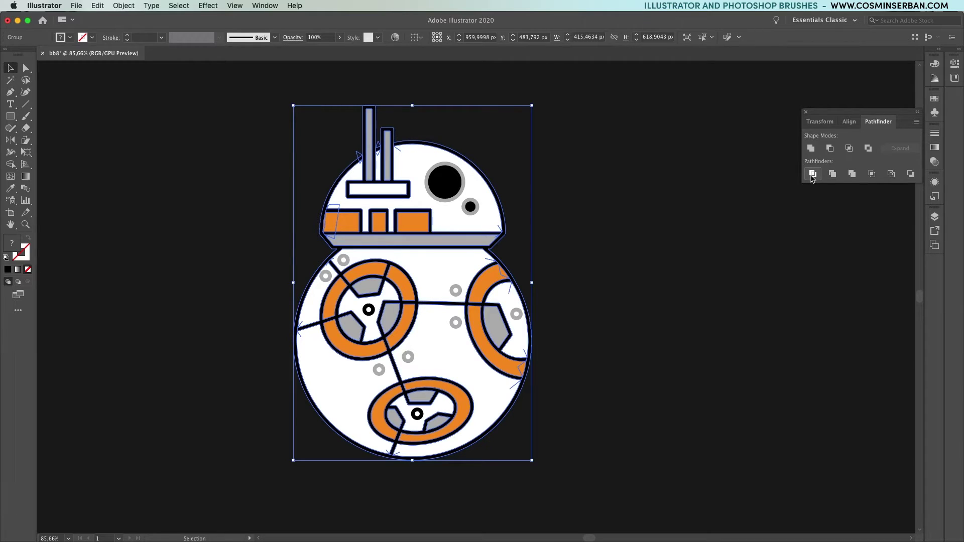
- Select the outer contour pieces of the head and body inside the divided group and combine them with Pathfinder Merge
{"action": "left_click", "coordinate": [504, 209]}
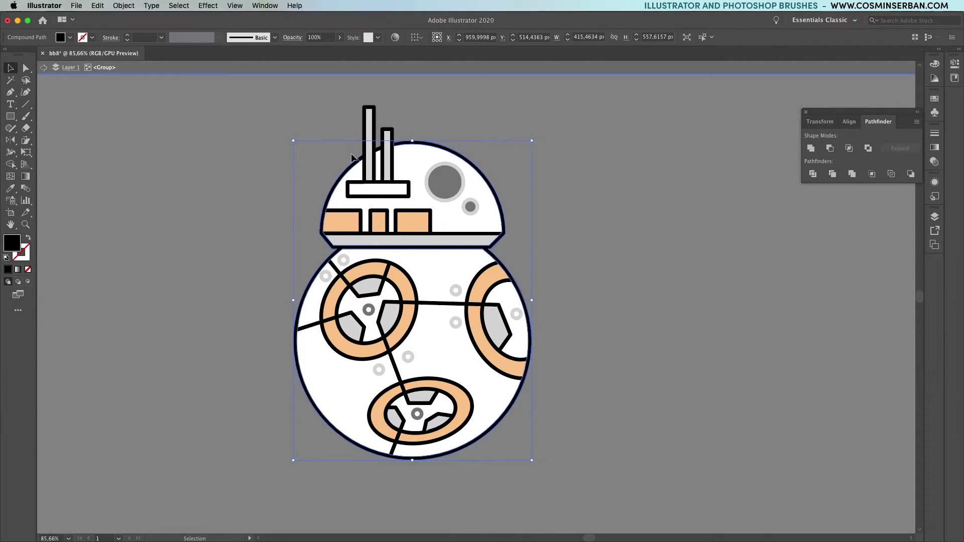
{"action": "scroll", "coordinate": [351, 152], "scroll_direction": "up", "scroll_amount": 5}
{"action": "scroll", "coordinate": [351, 152], "scroll_direction": "up", "scroll_amount": 5}
{"action": "left_click", "coordinate": [457, 150], "text": "shift"}
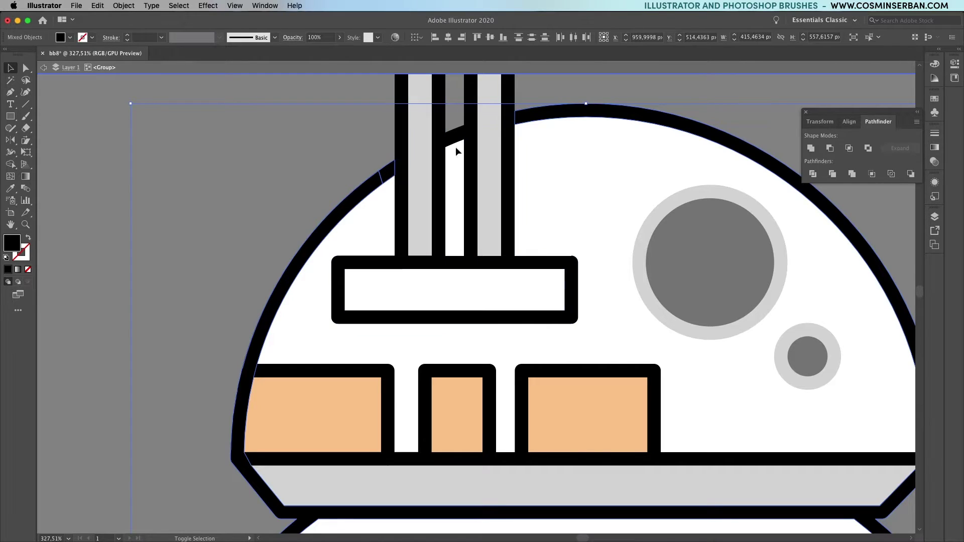
{"action": "scroll", "coordinate": [462, 207], "scroll_direction": "down", "scroll_amount": 5}
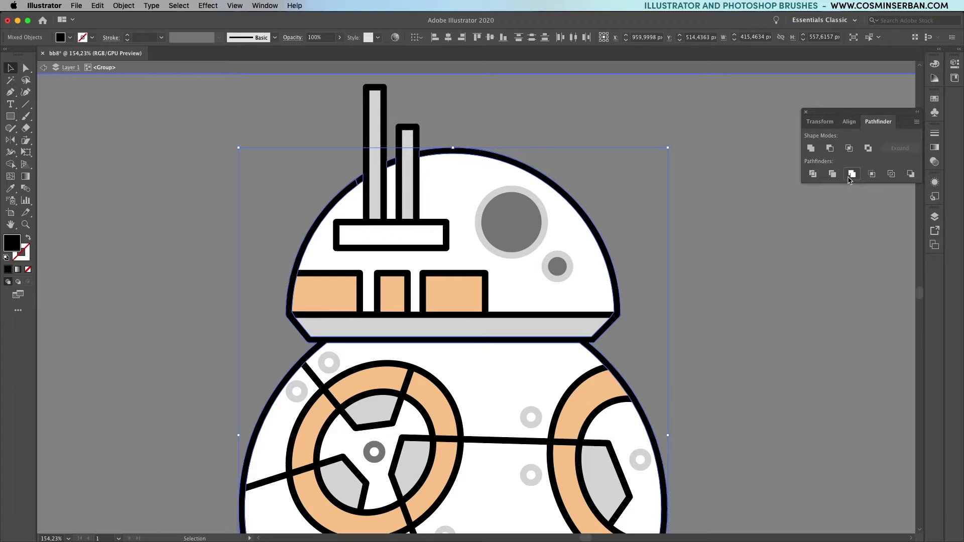
{"action": "left_click", "coordinate": [849, 180]}
- Fill the merged outer contour group with the orange swatch
{"action": "scroll", "coordinate": [732, 221], "scroll_direction": "down", "scroll_amount": 5}
{"action": "left_click", "coordinate": [934, 99]}
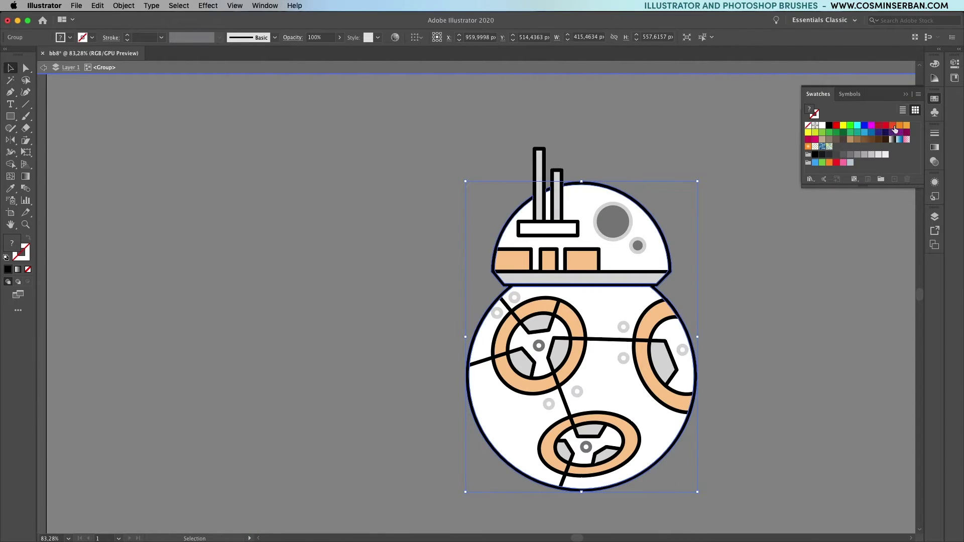
{"action": "left_click", "coordinate": [898, 125]}
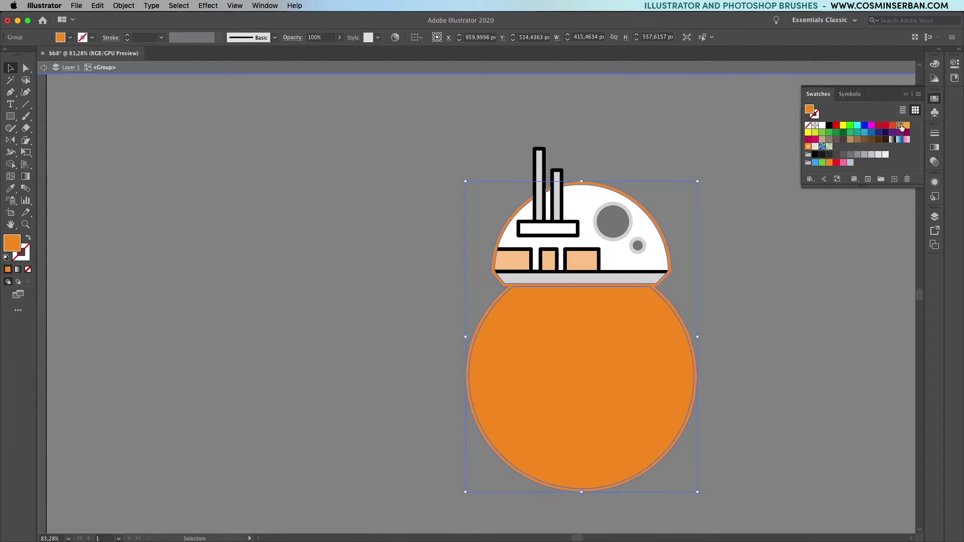
- Delete the orange-filled body interior from the merged contour group, keeping only the outer outline
{"action": "double_click", "coordinate": [622, 381]}
{"action": "left_click", "coordinate": [625, 378]}
{"action": "key", "text": "Delete"}
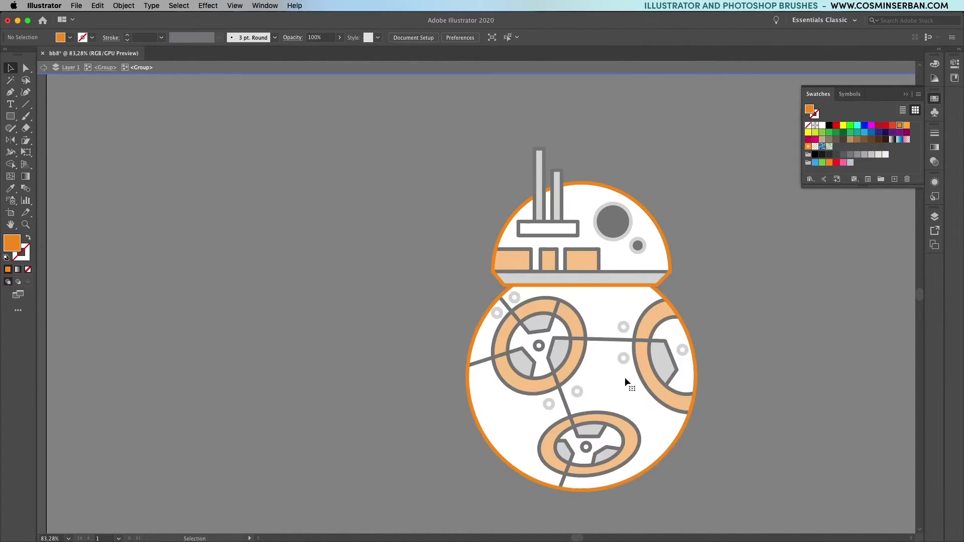
{"action": "double_click", "coordinate": [755, 355]}
{"action": "left_click", "coordinate": [672, 269]}
{"action": "double_click", "coordinate": [671, 269]}
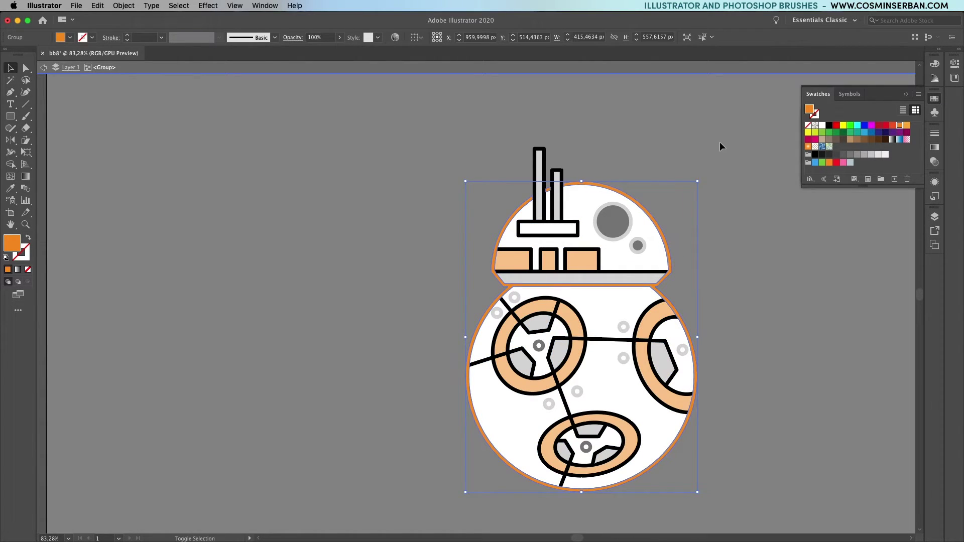
{"action": "left_click", "coordinate": [441, 499]}
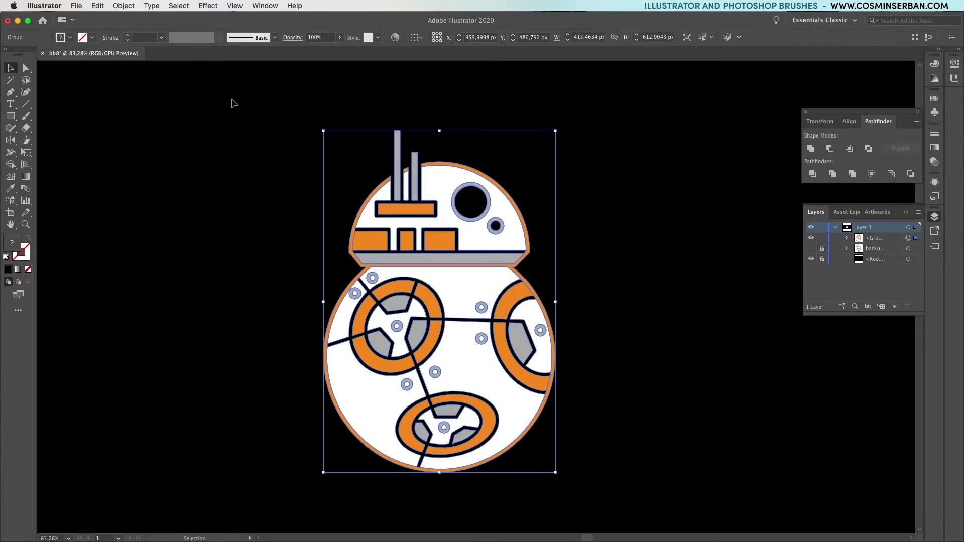
- Shear the BB-8 group horizontally so the head leans right, and reduce the group's height from its lower edge
{"action": "left_click", "coordinate": [26, 140]}
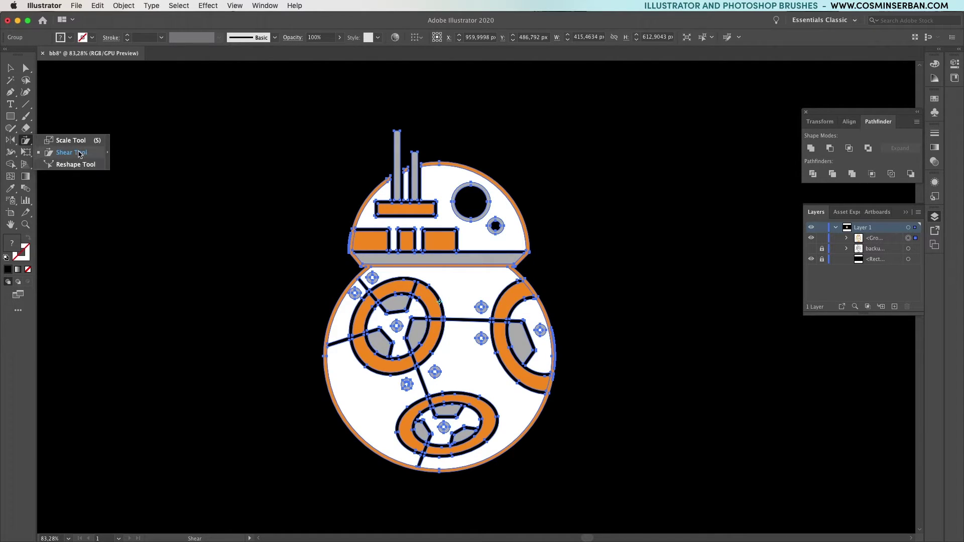
{"action": "left_click", "coordinate": [79, 155]}
{"action": "left_click_drag", "start_coordinate": [440, 162], "coordinate": [463, 164]}
{"action": "key", "text": "v"}
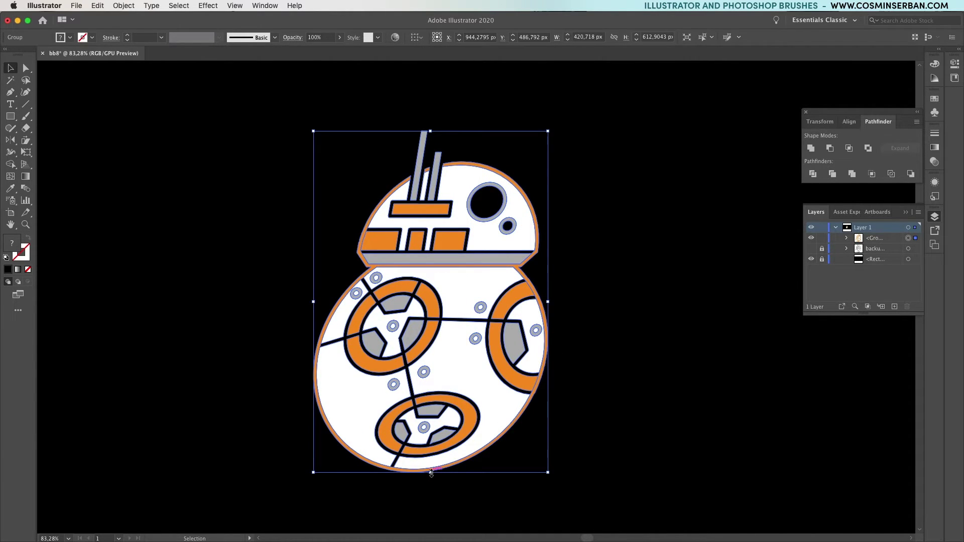
{"action": "mouse_move", "coordinate": [431, 473]}
{"action": "left_mouse_down"}
{"action": "mouse_move", "coordinate": [441, 457]}
{"action": "mouse_move", "coordinate": [442, 445]}
{"action": "mouse_move", "coordinate": [431, 446]}
{"action": "left_mouse_up"}
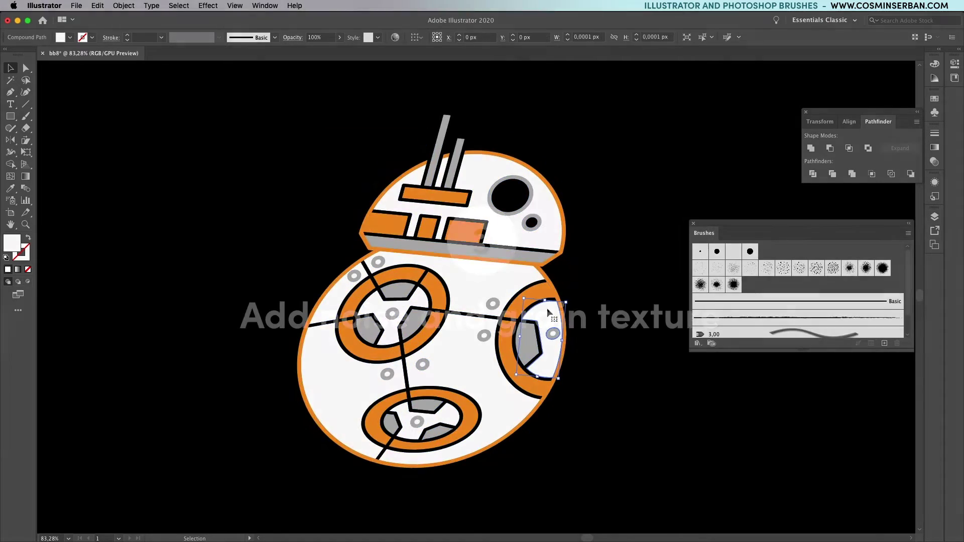
- Using Draw Inside, draw an orange-stroked Pen arc along the outer edge of the right panel's white area
{"action": "left_click", "coordinate": [28, 282]}
{"action": "left_click", "coordinate": [92, 38]}
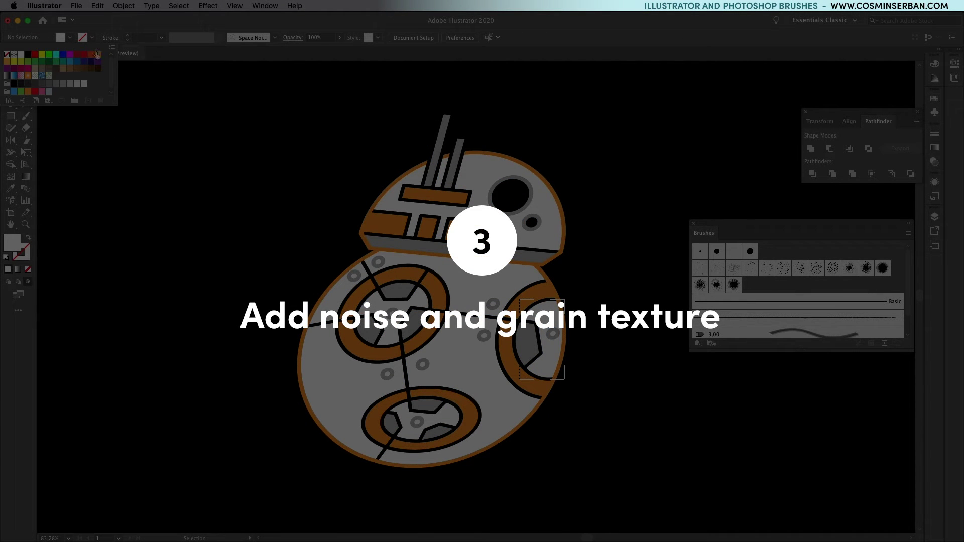
{"action": "left_click", "coordinate": [99, 55]}
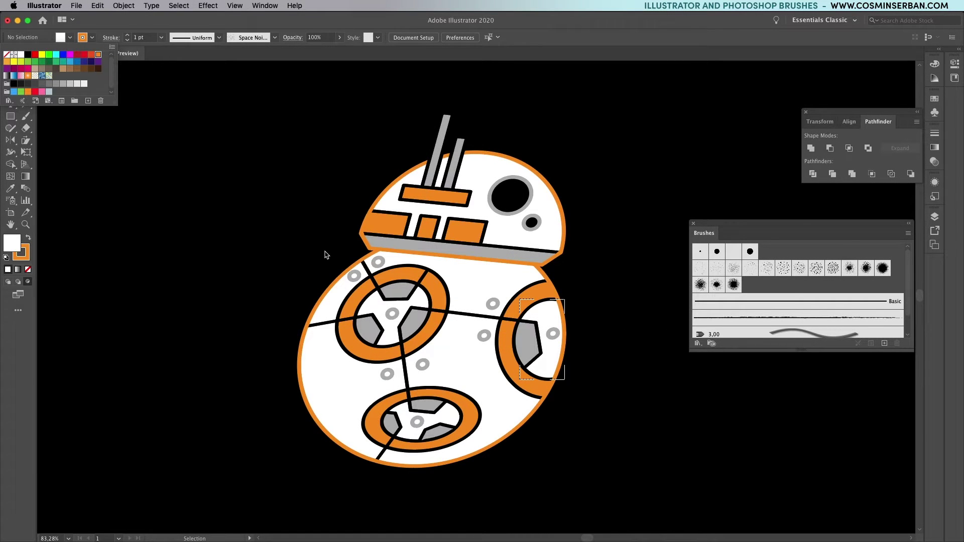
{"action": "left_click", "coordinate": [602, 303]}
{"action": "key", "text": "p"}
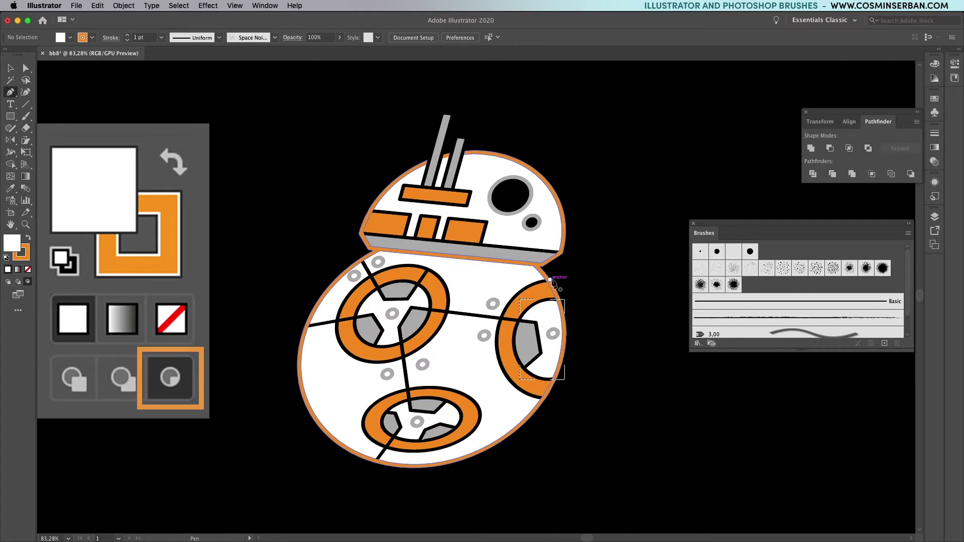
{"action": "left_click", "coordinate": [548, 276]}
{"action": "left_click_drag", "start_coordinate": [562, 329], "coordinate": [564, 367]}
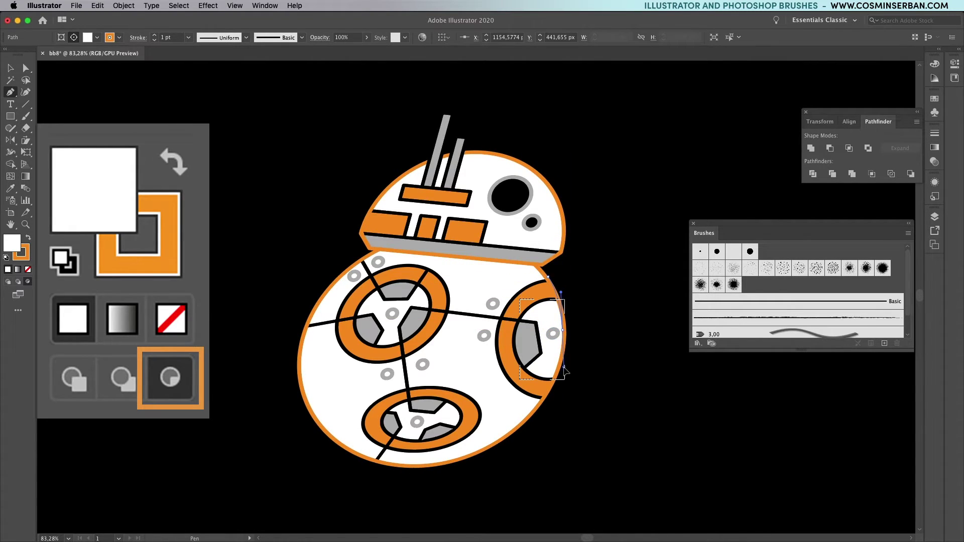
{"action": "left_click", "coordinate": [547, 396]}
{"action": "key", "text": "v"}
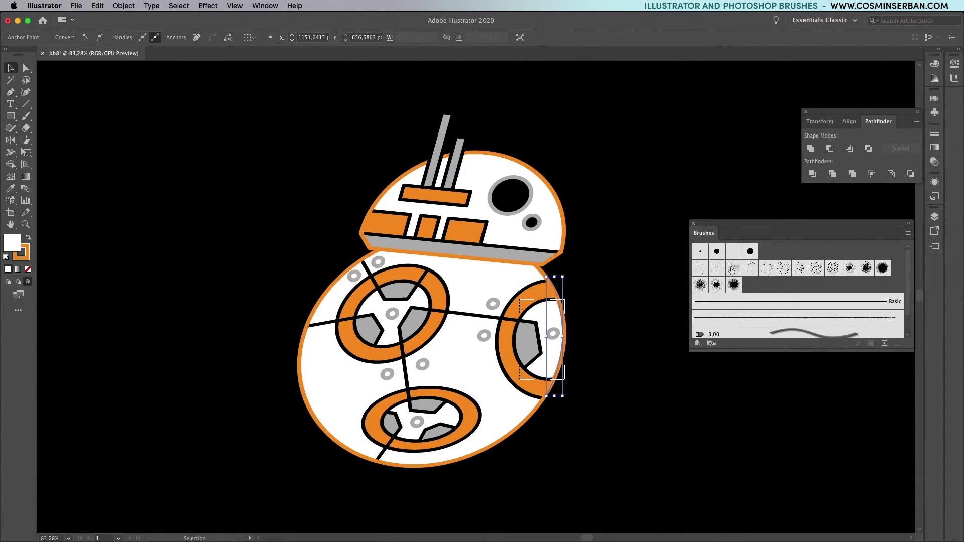
- Apply a Space Noise brush to the arc with a 0.75 pt stroke and shift it about 3 px right
{"action": "left_click", "coordinate": [733, 270]}
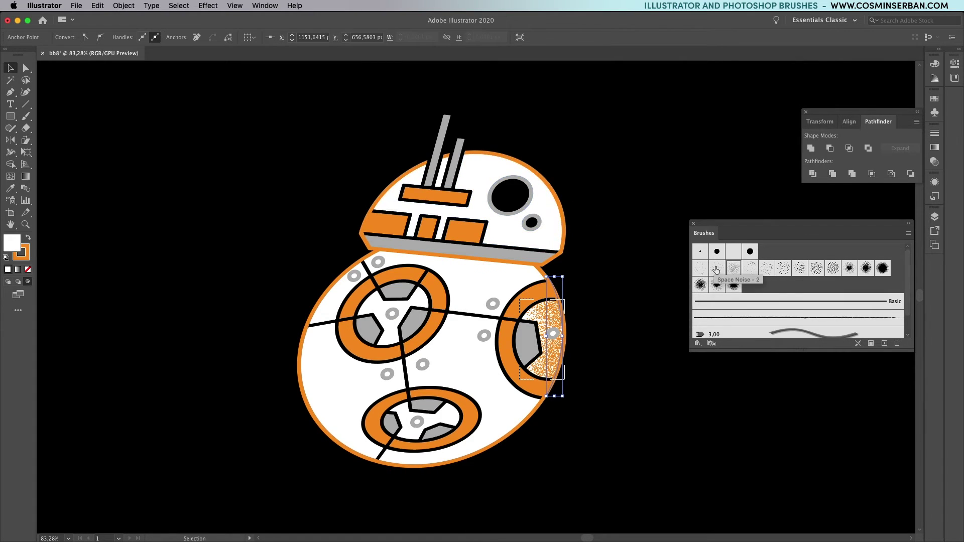
{"action": "left_click", "coordinate": [625, 334]}
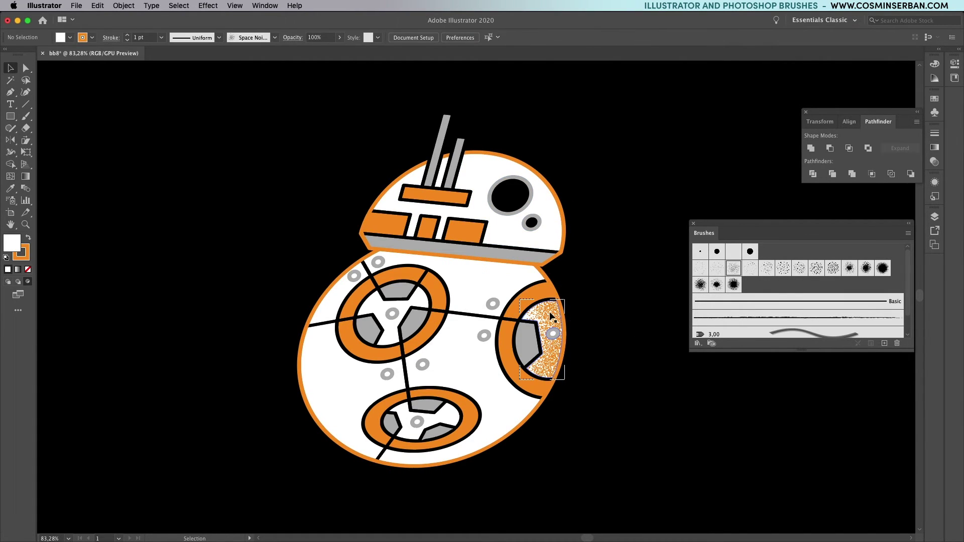
{"action": "double_click", "coordinate": [550, 316]}
{"action": "left_click", "coordinate": [559, 296]}
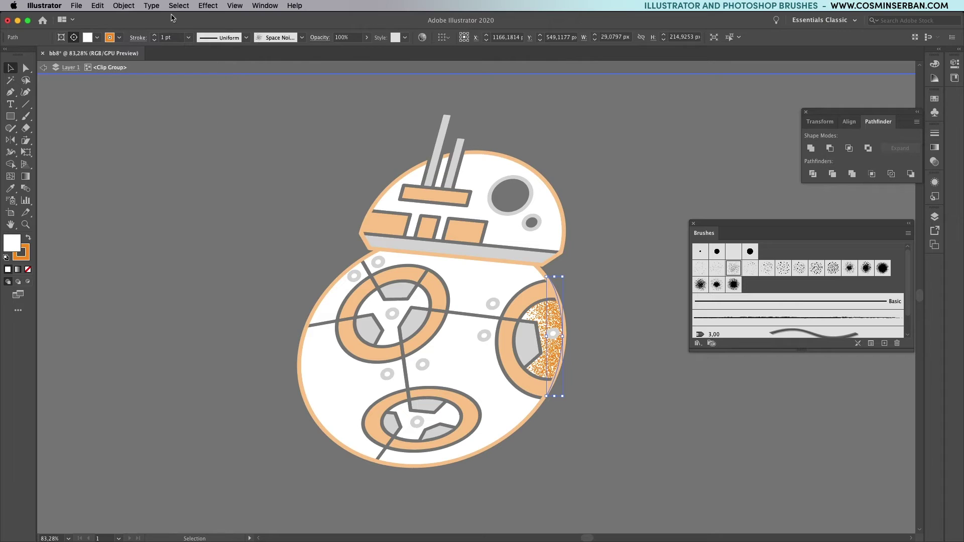
{"action": "left_click", "coordinate": [154, 40]}
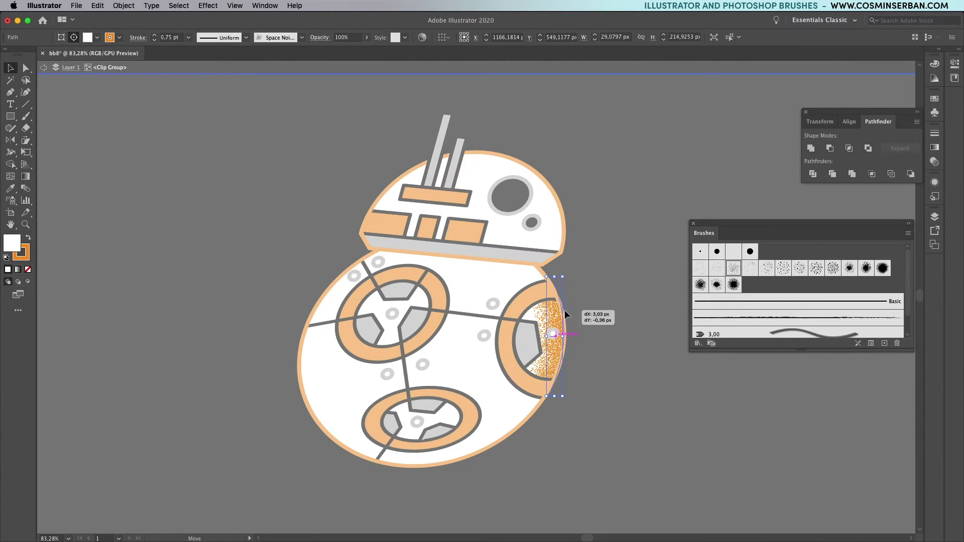
{"action": "left_click_drag", "start_coordinate": [565, 314], "coordinate": [565, 314]}
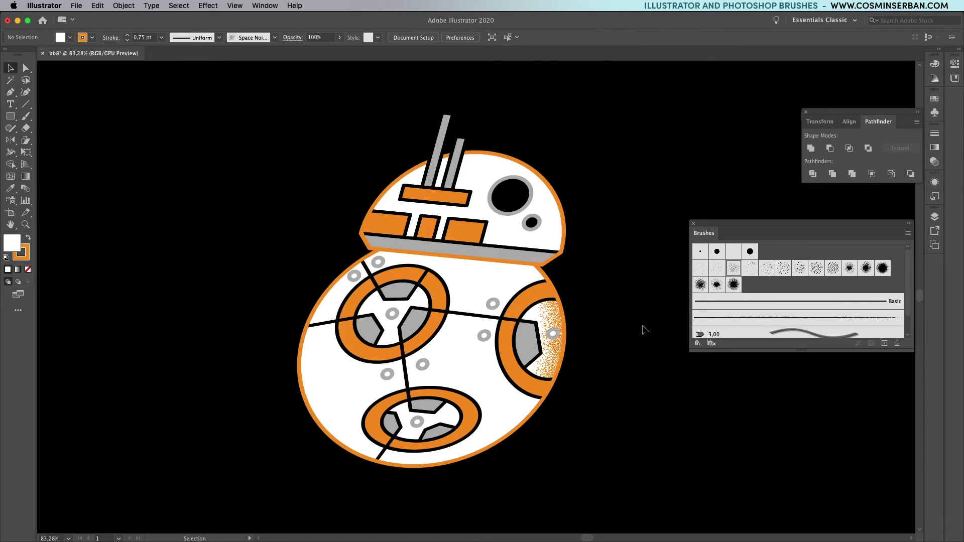
- Shade the inside of the body's lower-right white section with an orange Pen path using the Space Noise brush
{"action": "left_click", "coordinate": [522, 412]}
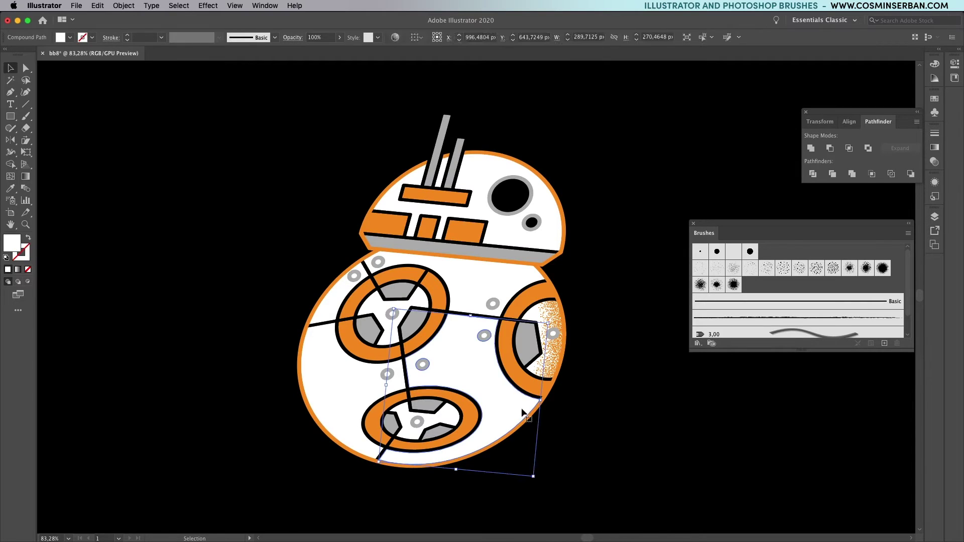
{"action": "key", "text": "shift+d"}
{"action": "left_click", "coordinate": [92, 38]}
{"action": "key", "text": "p"}
{"action": "left_click", "coordinate": [734, 268]}
- Add orange Space Noise grain paths inside the body's left white sections and the section below the neck band
{"action": "left_click", "coordinate": [342, 392]}
{"action": "key", "text": "shift+d"}
{"action": "key", "text": "p"}
{"action": "left_click", "coordinate": [362, 401]}
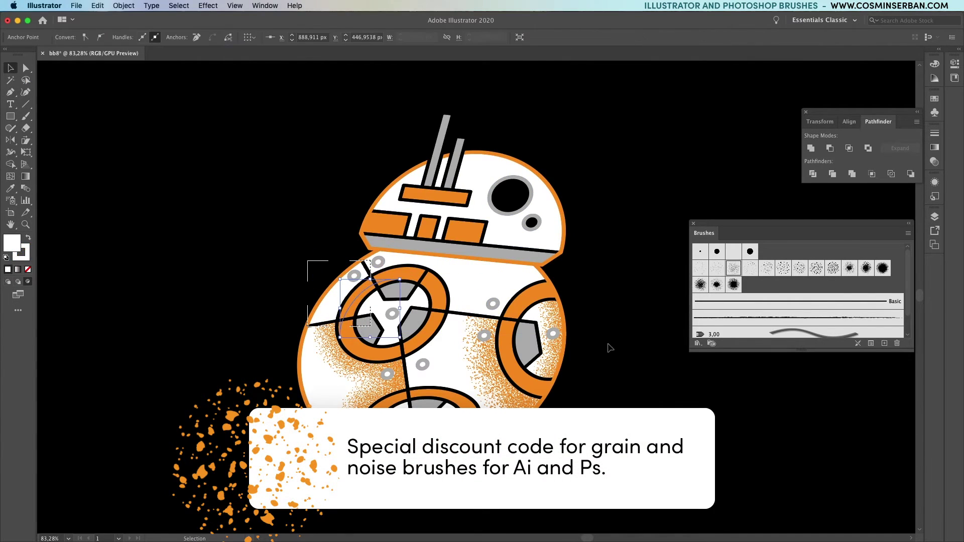
{"action": "left_click_drag", "start_coordinate": [378, 275], "coordinate": [393, 278]}
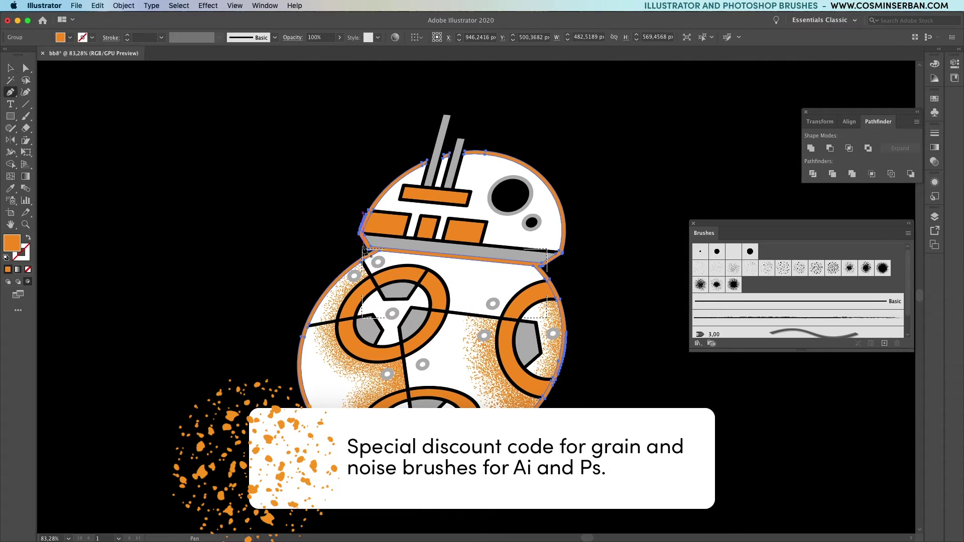
{"action": "left_click", "coordinate": [358, 247]}
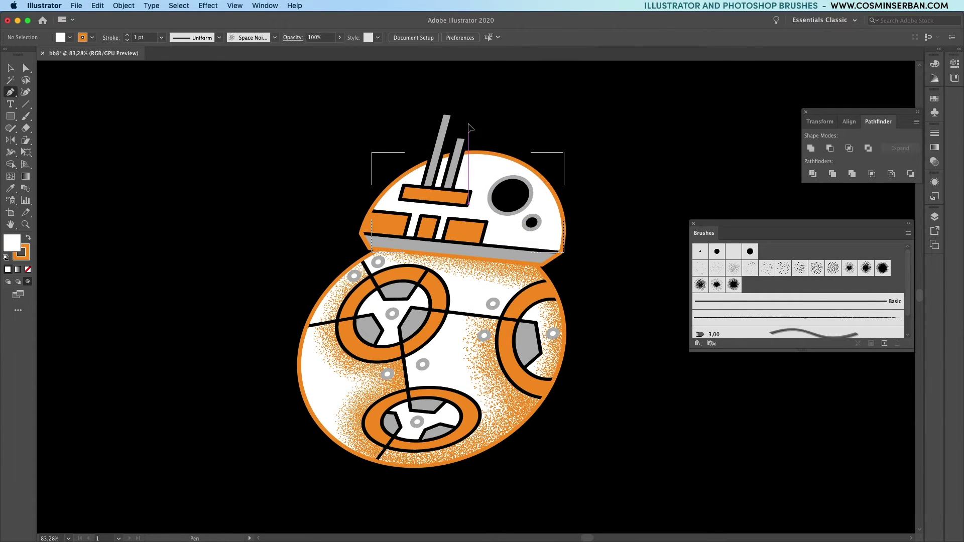
- Draw an orange Pen curve inside the head dome along its right edge and give it the Space Noise brush
{"action": "left_click", "coordinate": [469, 124]}
{"action": "left_click_drag", "start_coordinate": [555, 186], "coordinate": [576, 227]}
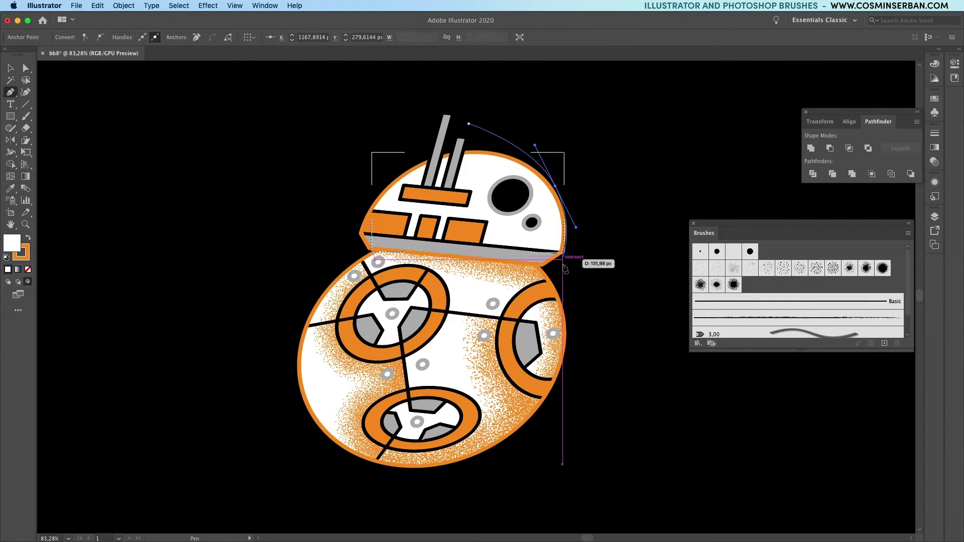
{"action": "left_click", "coordinate": [557, 275]}
{"action": "key", "text": "v"}
{"action": "left_click", "coordinate": [733, 269]}
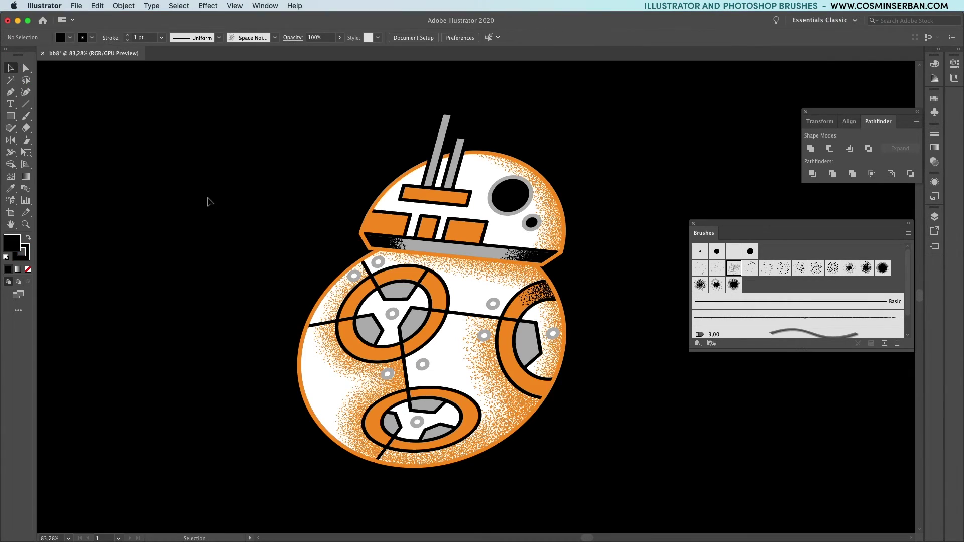
- Add black Space Noise grain inside the lower end of the right panel's orange ring and the right side of the bottom panel's ring
{"action": "left_click", "coordinate": [543, 392]}
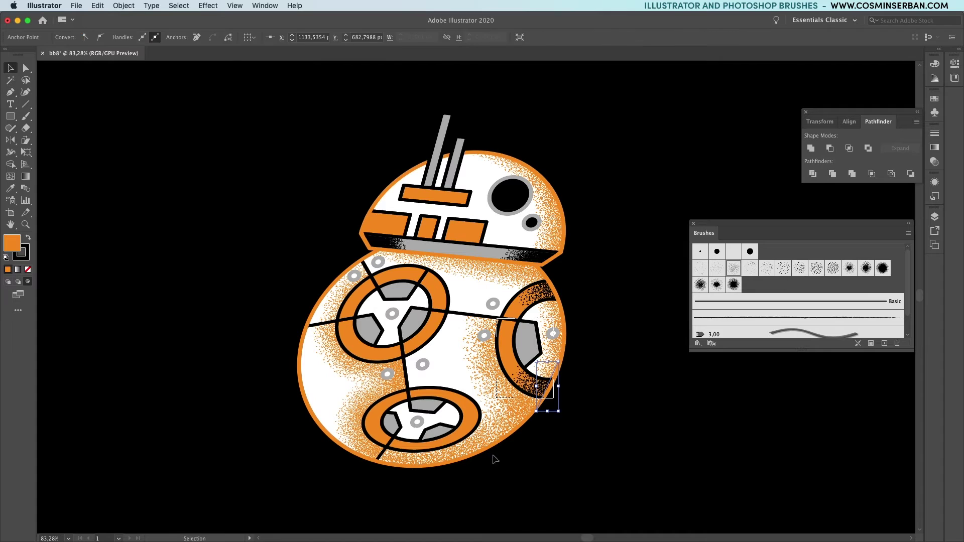
{"action": "left_click", "coordinate": [463, 432]}
{"action": "left_click", "coordinate": [28, 281]}
{"action": "key", "text": "p"}
{"action": "left_click", "coordinate": [458, 468]}
{"action": "key", "text": "v"}
{"action": "left_click", "coordinate": [733, 269]}
{"action": "key", "text": "super+shift+a"}
- Shade the right-hand segments of the upper-left panel's orange ring with black Space Noise paths drawn inside, using a 0.5 pt stroke
{"action": "left_click", "coordinate": [438, 317]}
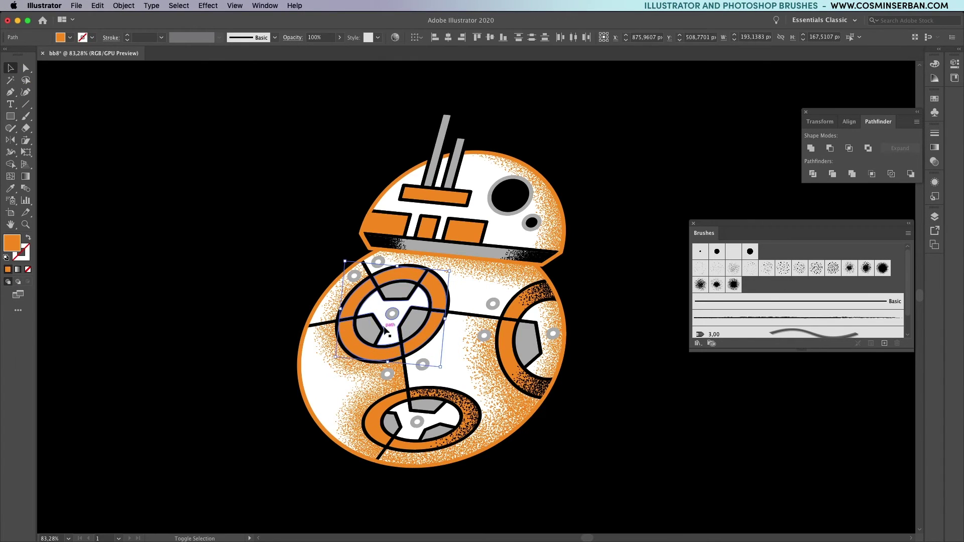
{"action": "left_click", "coordinate": [344, 261]}
{"action": "left_click", "coordinate": [427, 334]}
{"action": "left_click", "coordinate": [28, 282]}
{"action": "key", "text": "p"}
{"action": "left_click", "coordinate": [734, 269]}
{"action": "double_click", "coordinate": [431, 333]}
{"action": "left_click", "coordinate": [154, 40]}
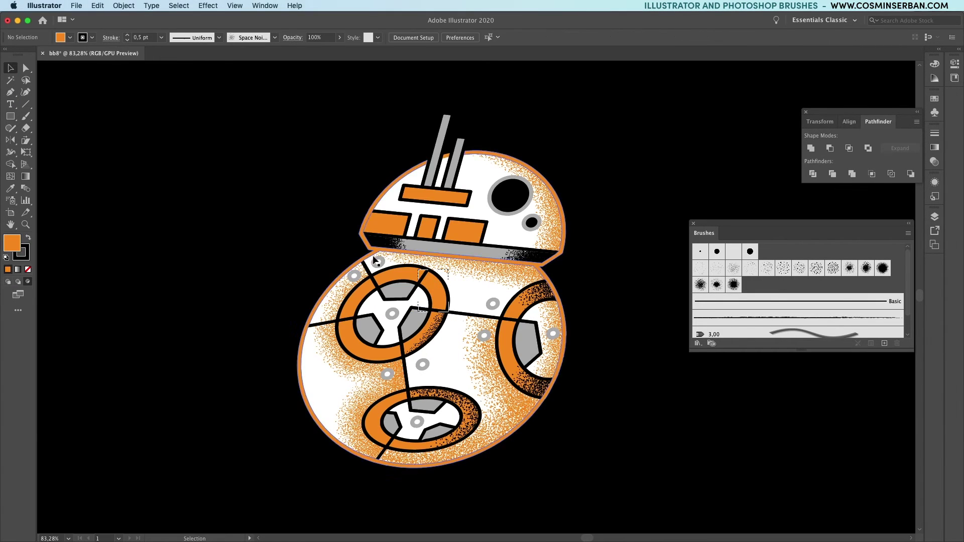
{"action": "left_click", "coordinate": [438, 291]}
{"action": "left_click", "coordinate": [734, 268]}
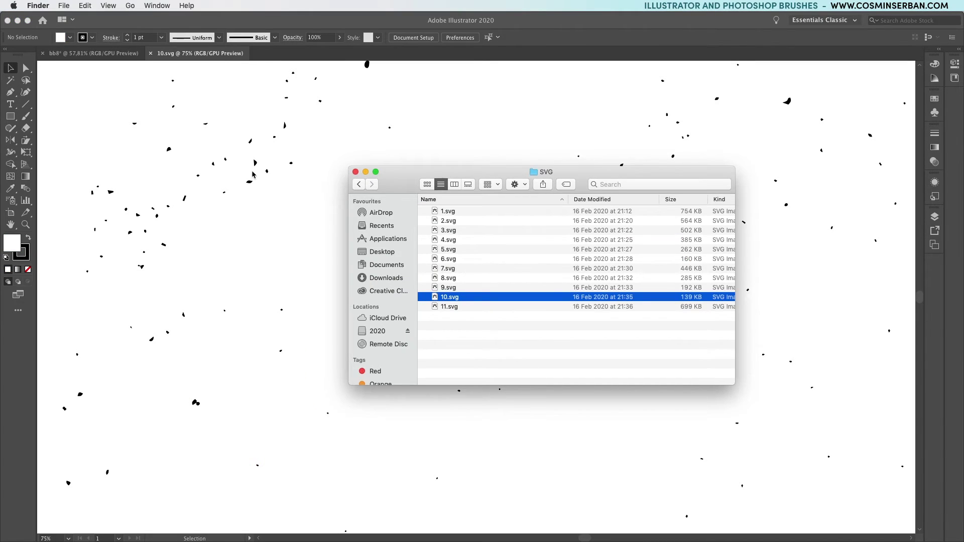
- Copy the speckle texture group from 10.svg and paste it in front of the artwork in the bb8 document
{"action": "left_click", "coordinate": [252, 174]}
{"action": "left_click", "coordinate": [249, 182]}
{"action": "key", "text": "super+c"}
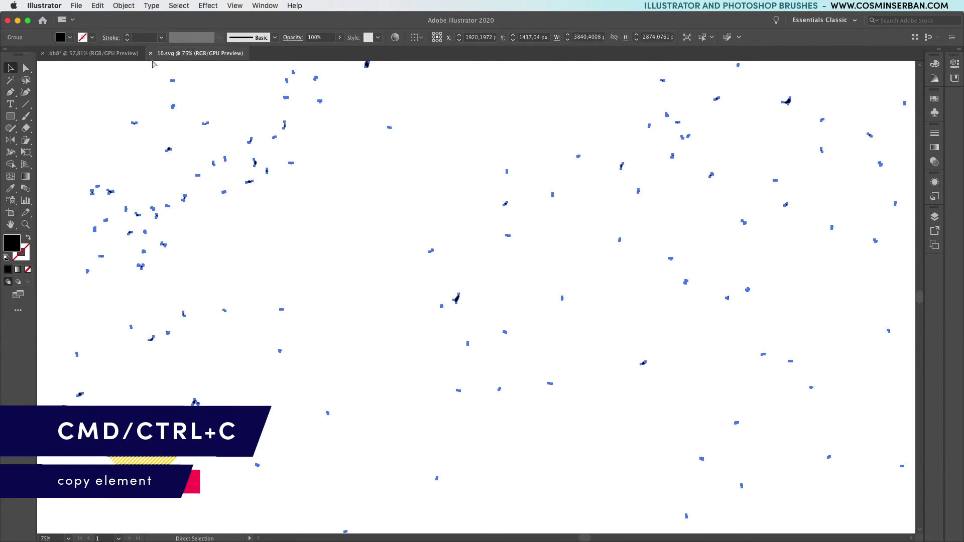
{"action": "left_click", "coordinate": [124, 54]}
{"action": "key", "text": "super+f"}
- Colour the pasted speckle texture orange by sampling one of the head's orange rectangles with the Eyedropper
{"action": "key", "text": "i"}
{"action": "left_click", "coordinate": [518, 351]}
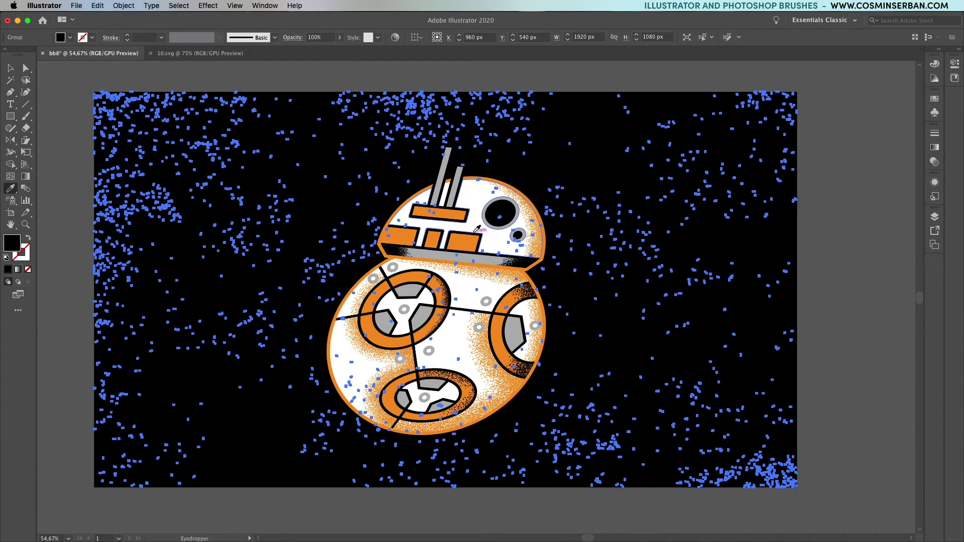
{"action": "left_click", "coordinate": [472, 245]}
{"action": "key", "text": "v"}
- Add a second copy of the speckle texture over the artboard, rotated half a turn
{"action": "left_click", "coordinate": [876, 245]}
{"action": "left_click", "coordinate": [793, 469]}
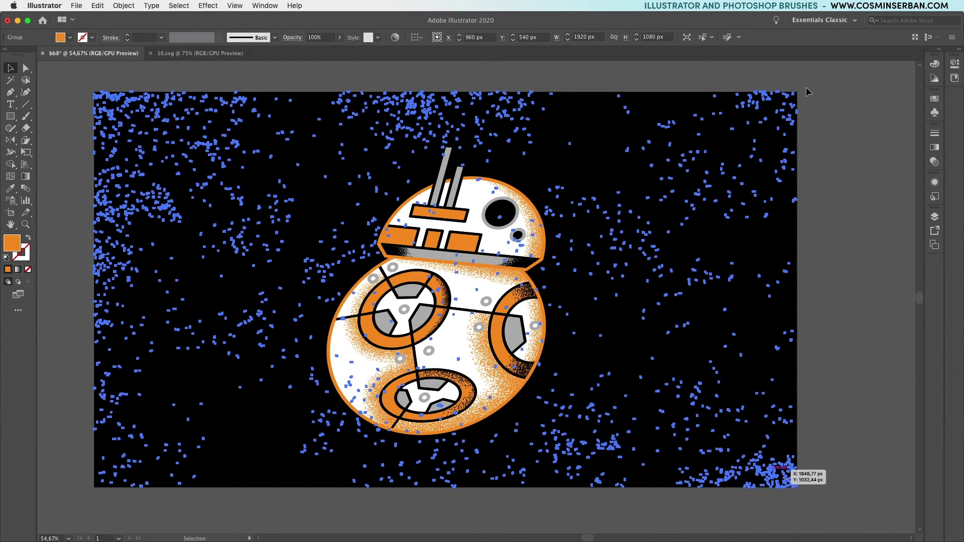
{"action": "left_click_drag", "start_coordinate": [803, 91], "coordinate": [308, 388]}
{"action": "key", "text": "d"}
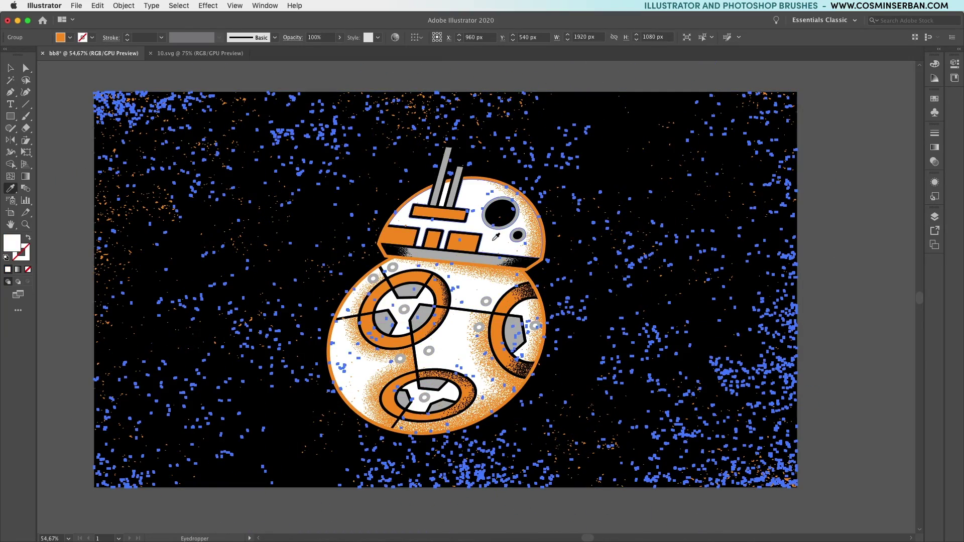